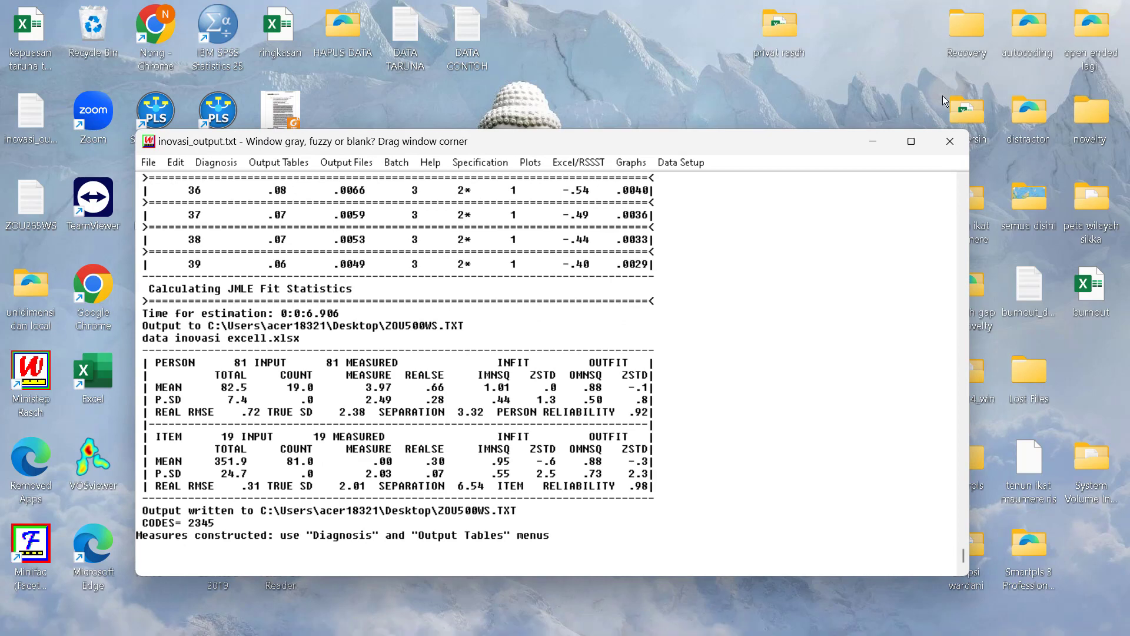
Maximize the analysis output window and generate the Variable (Wright) maps table, viewing it full screen.
left_click(911, 141)
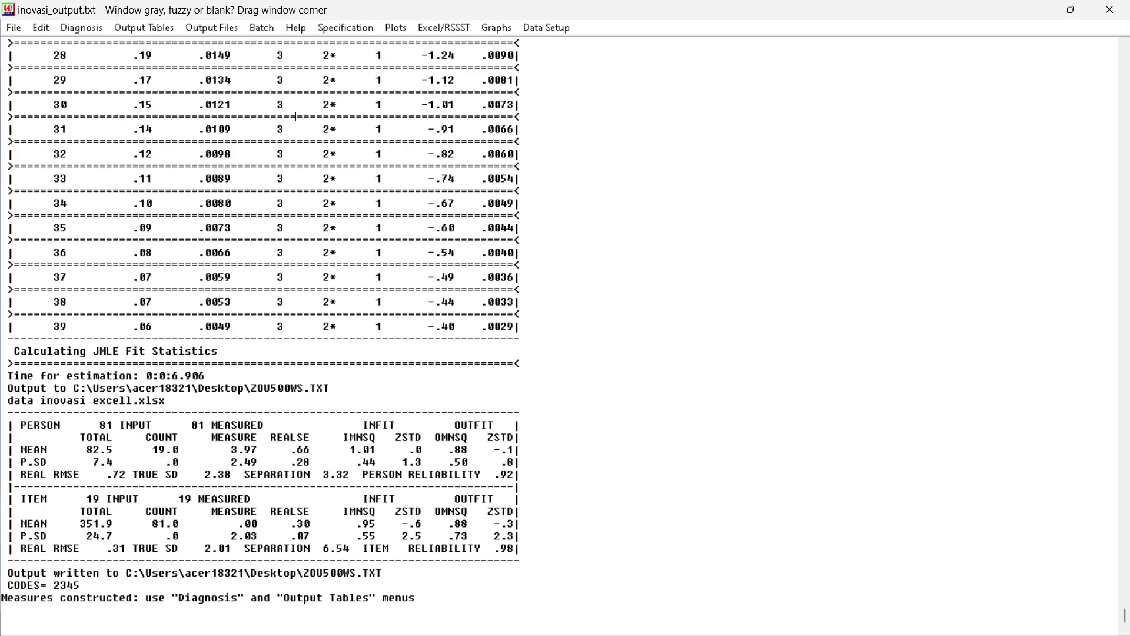
left_click(133, 28)
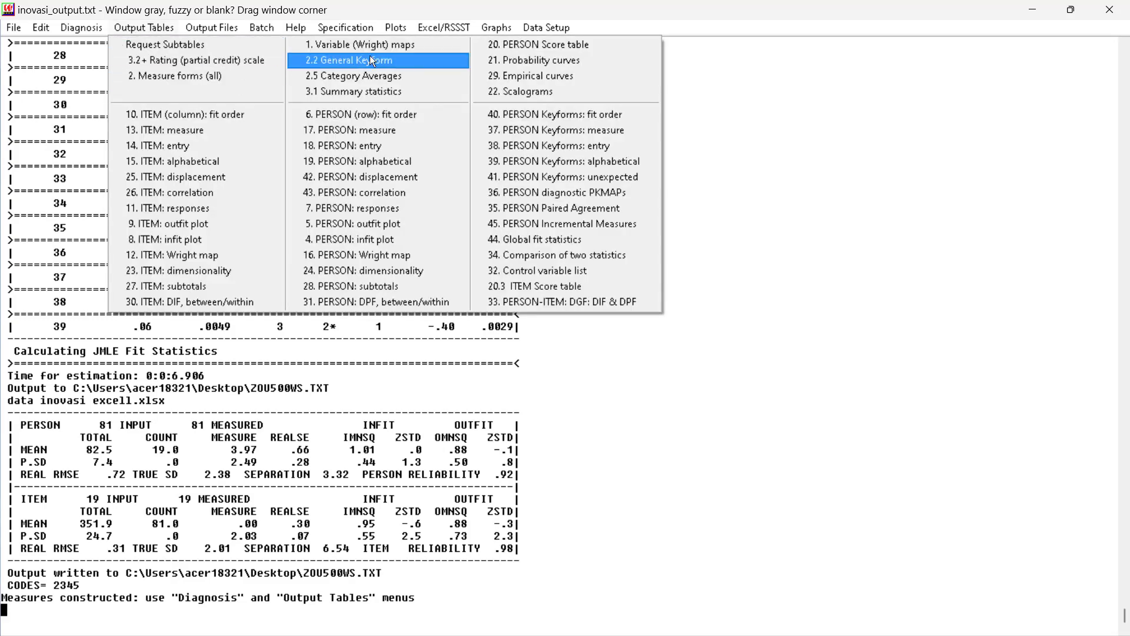
left_click(405, 50)
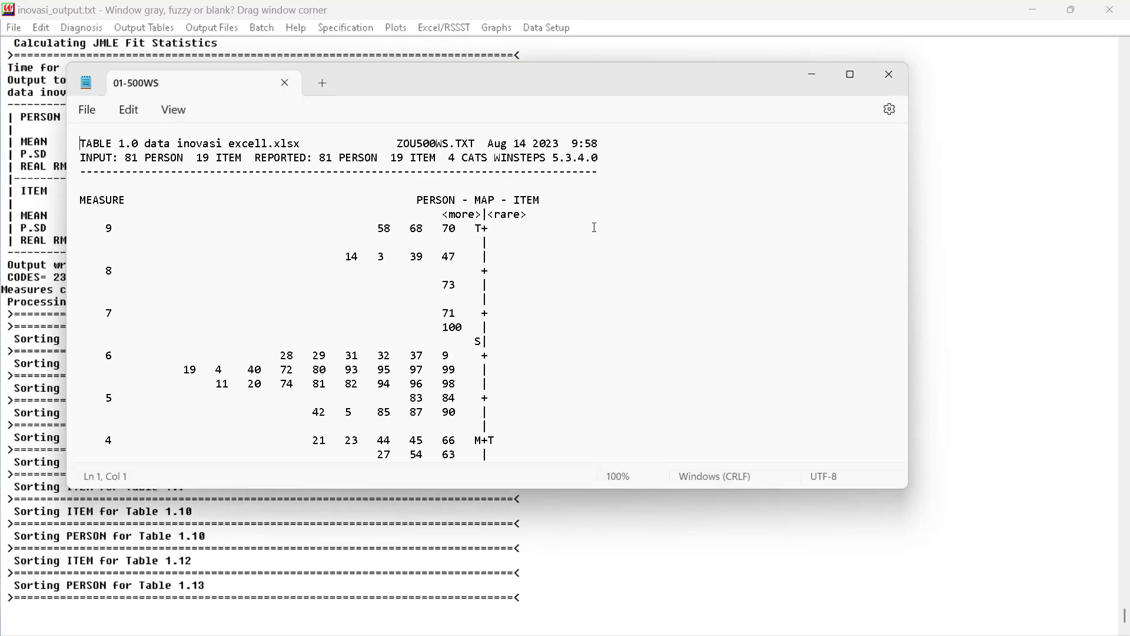
left_click(852, 73)
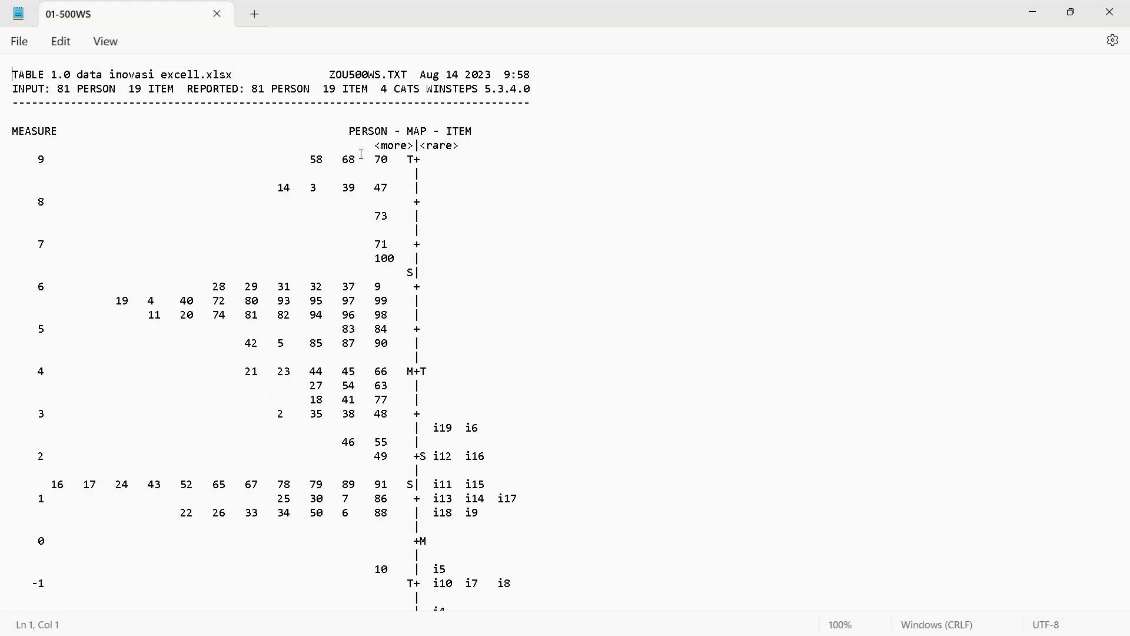
left_click(1033, 13)
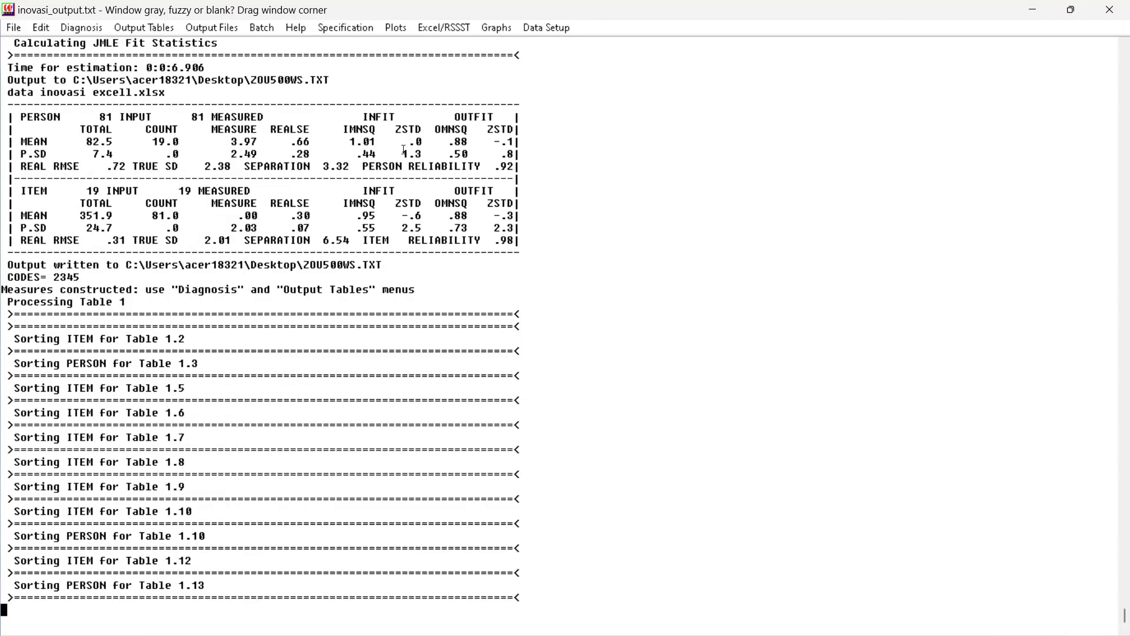
Compare the person codes in columns B and C of the data inovasi excell workbook with the person labels in the Wright map.
left_click(1042, 13)
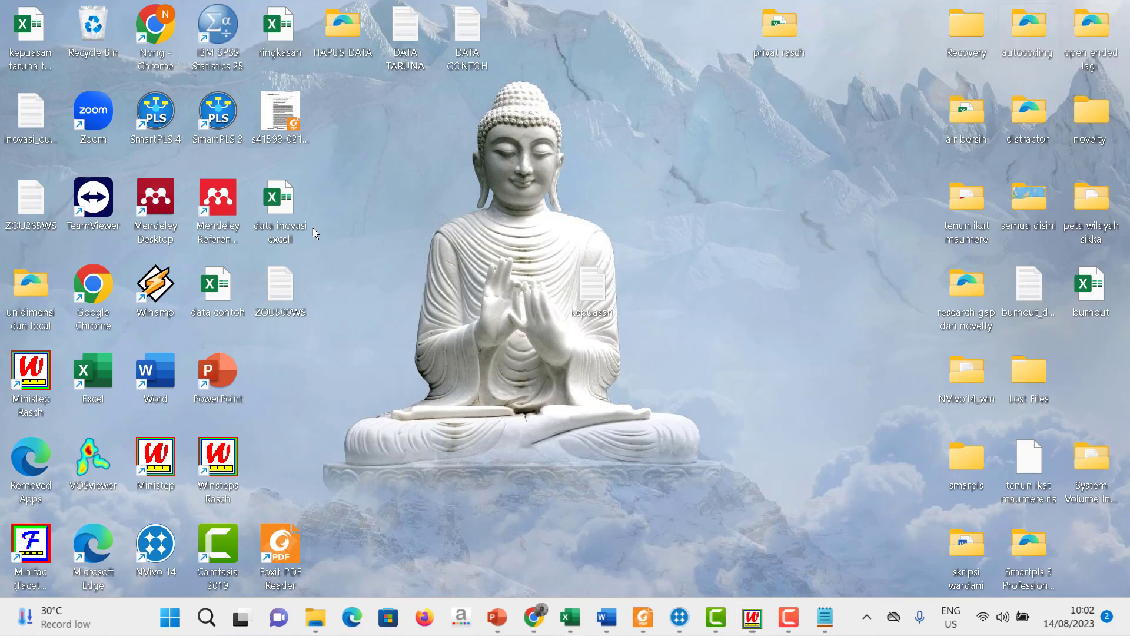
double_click(281, 206)
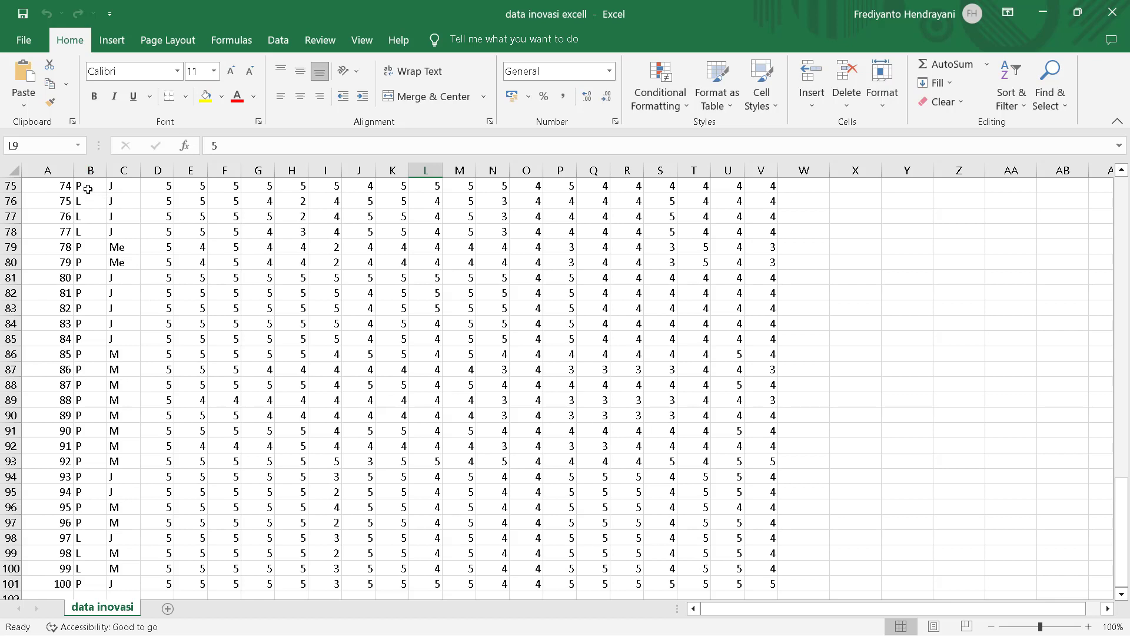
left_click(90, 171)
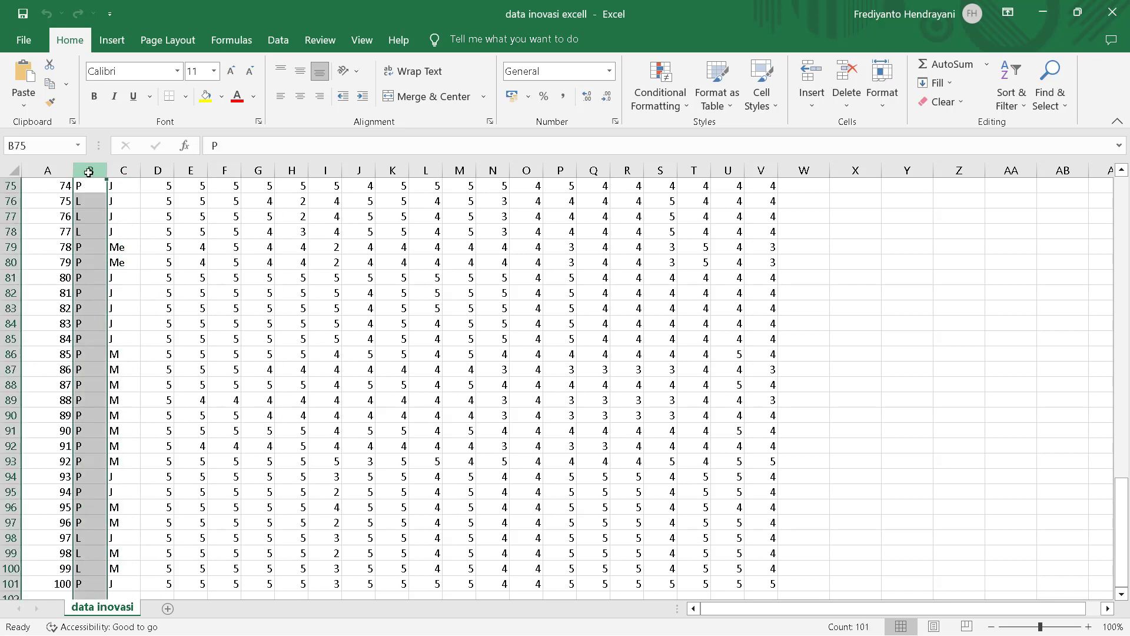
left_click(124, 170)
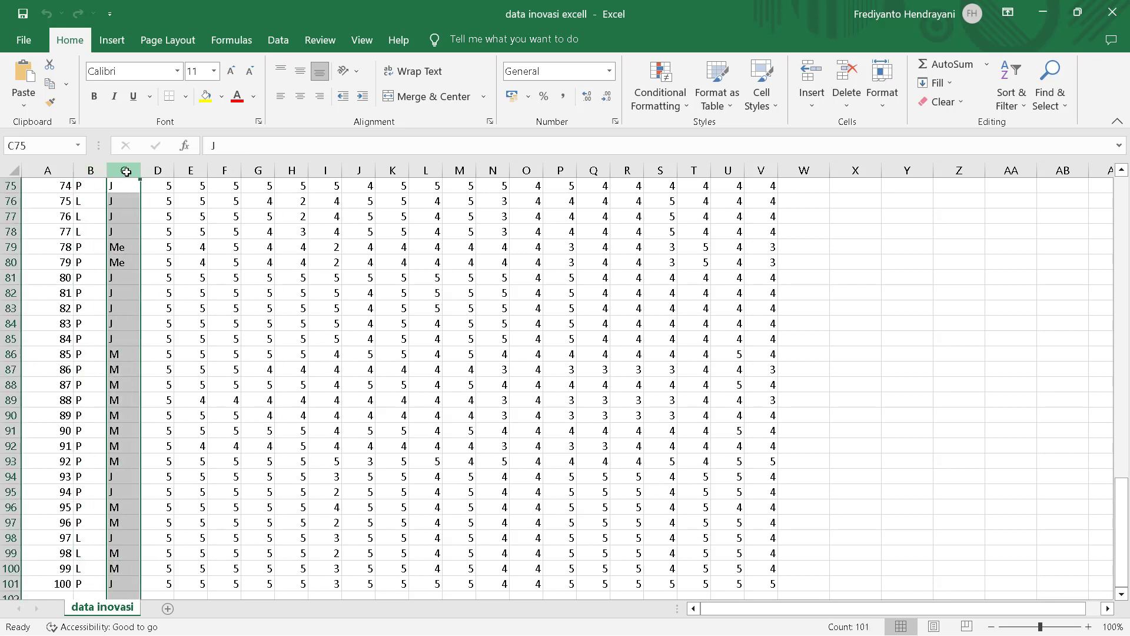
left_click(88, 174)
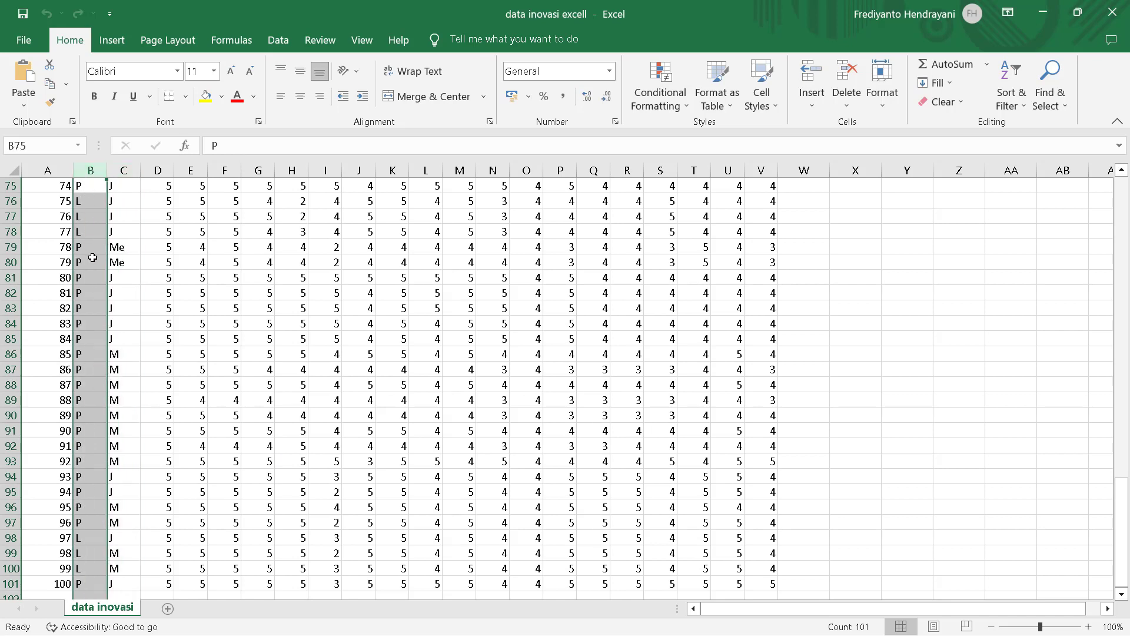
left_click(125, 170)
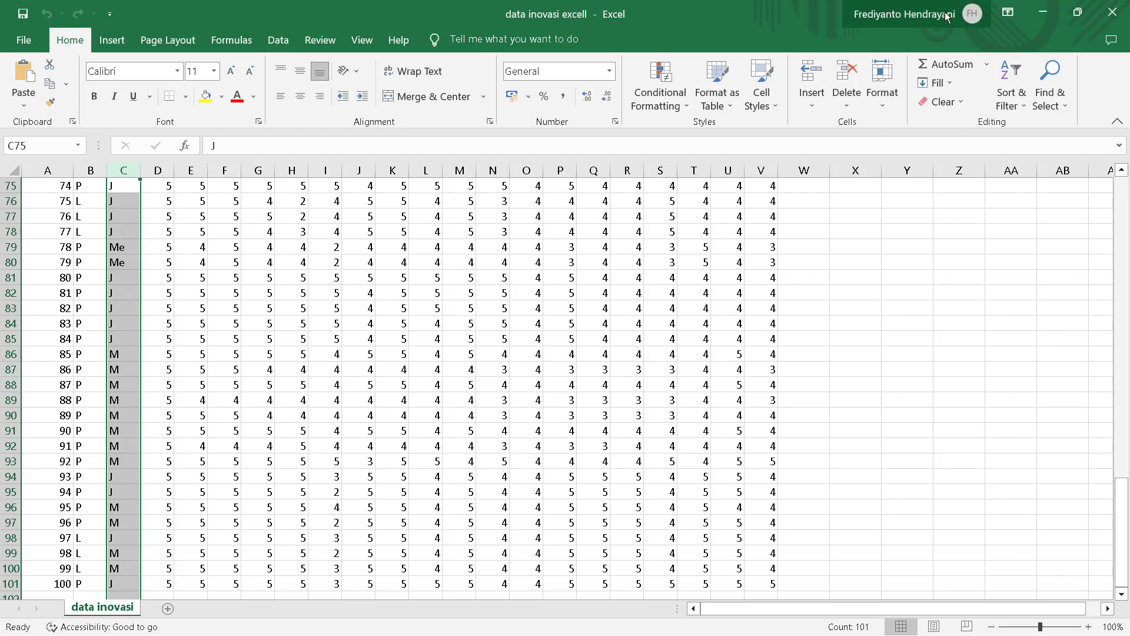
left_click(1042, 15)
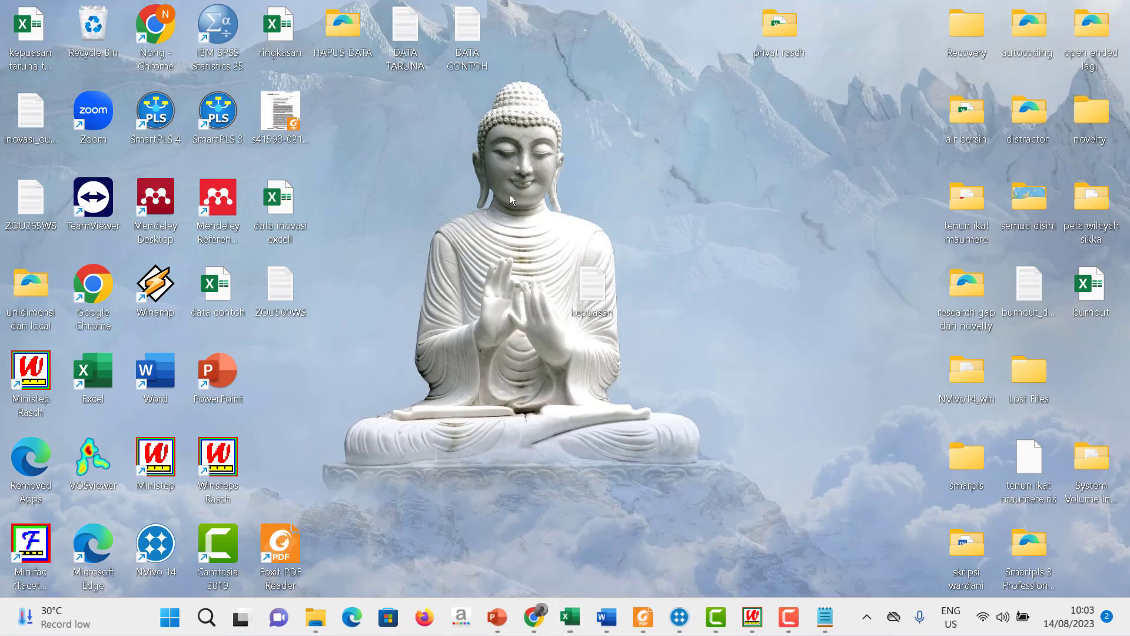
left_click(818, 629)
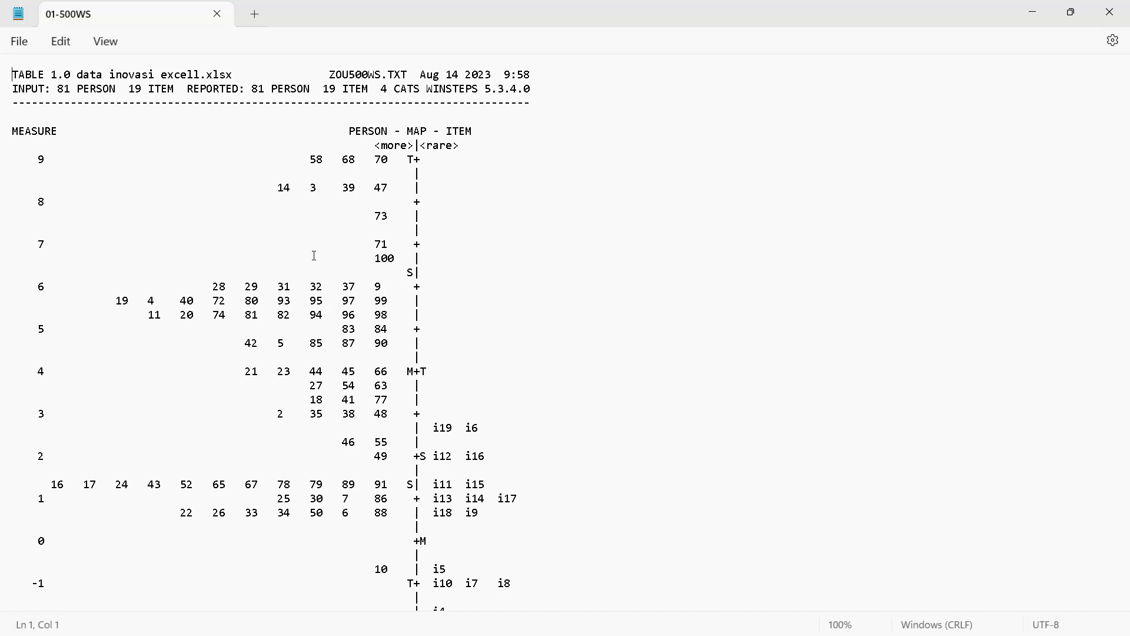
left_click(1031, 14)
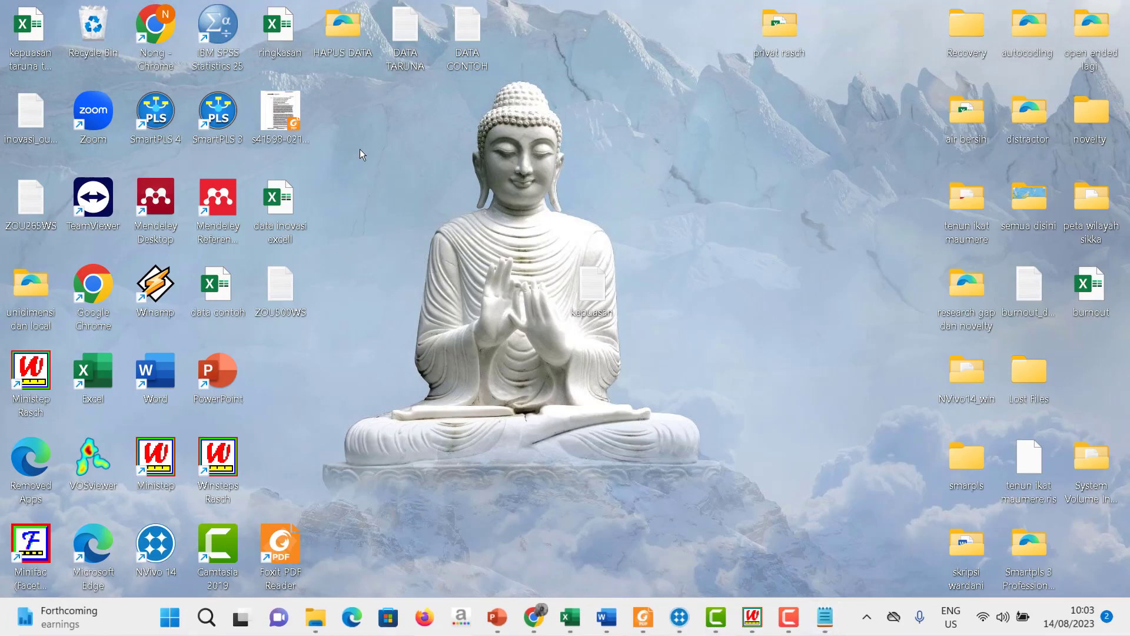
left_click(752, 618)
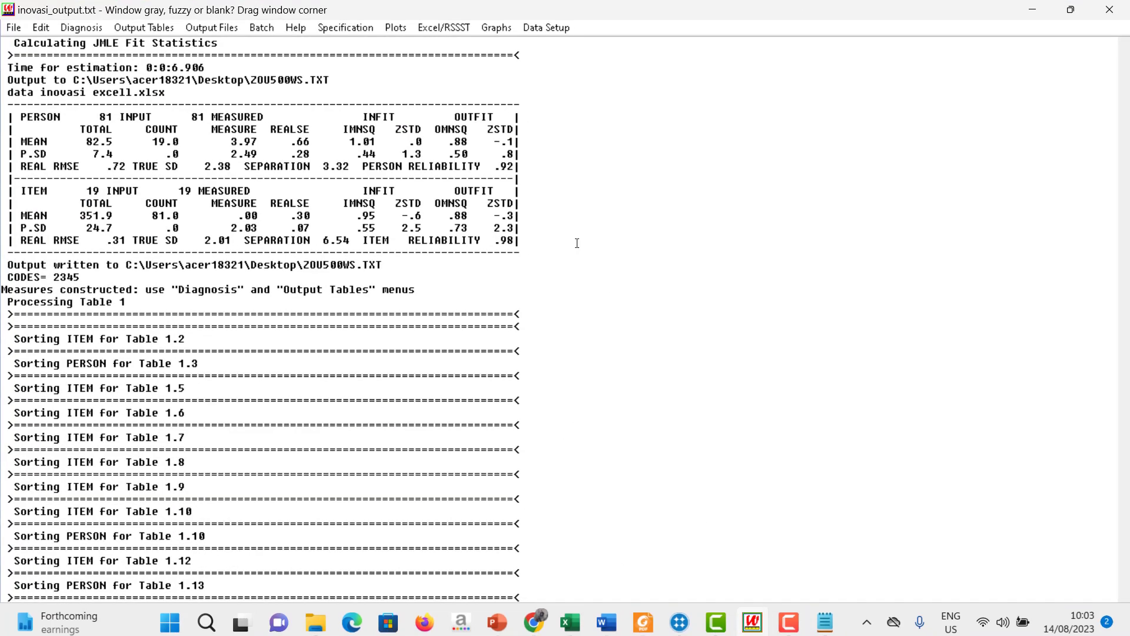
left_click(341, 29)
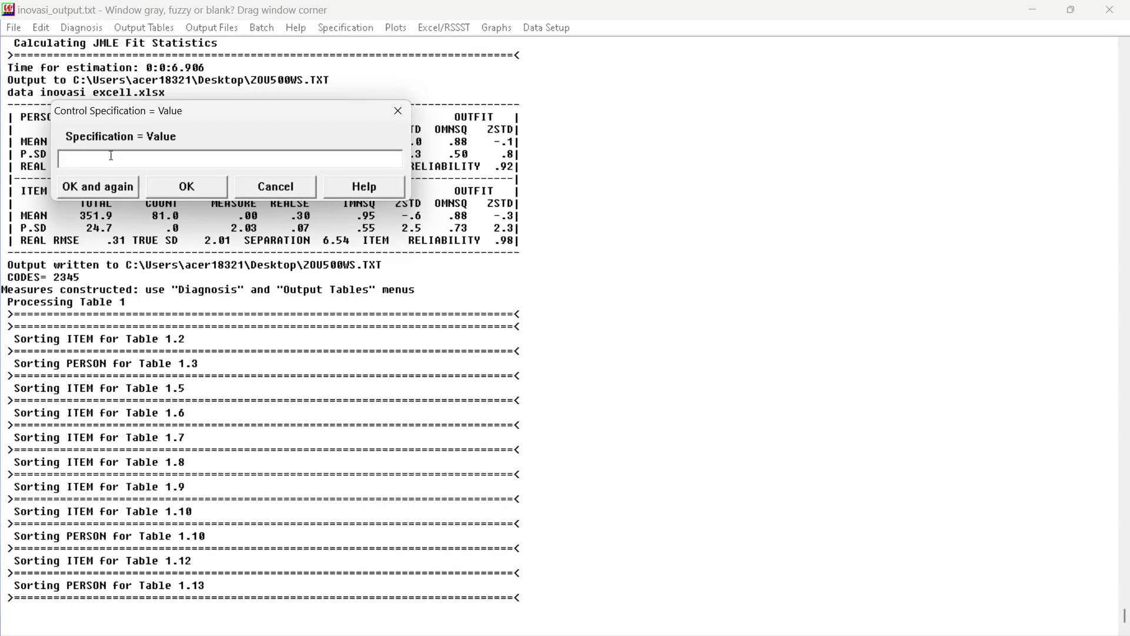
type("LINELENGHT =")
left_click(397, 111)
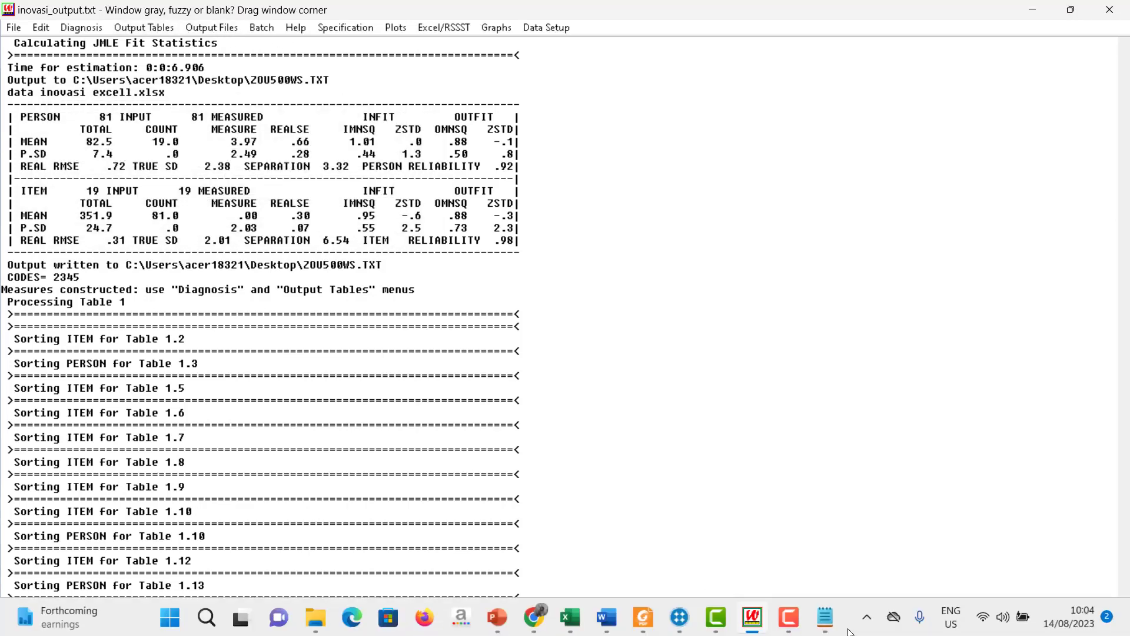
Examine the Wright map in Notepad down to its lowest measures, checking how persons and items are labelled.
mouse_move(831, 622)
left_click(809, 566)
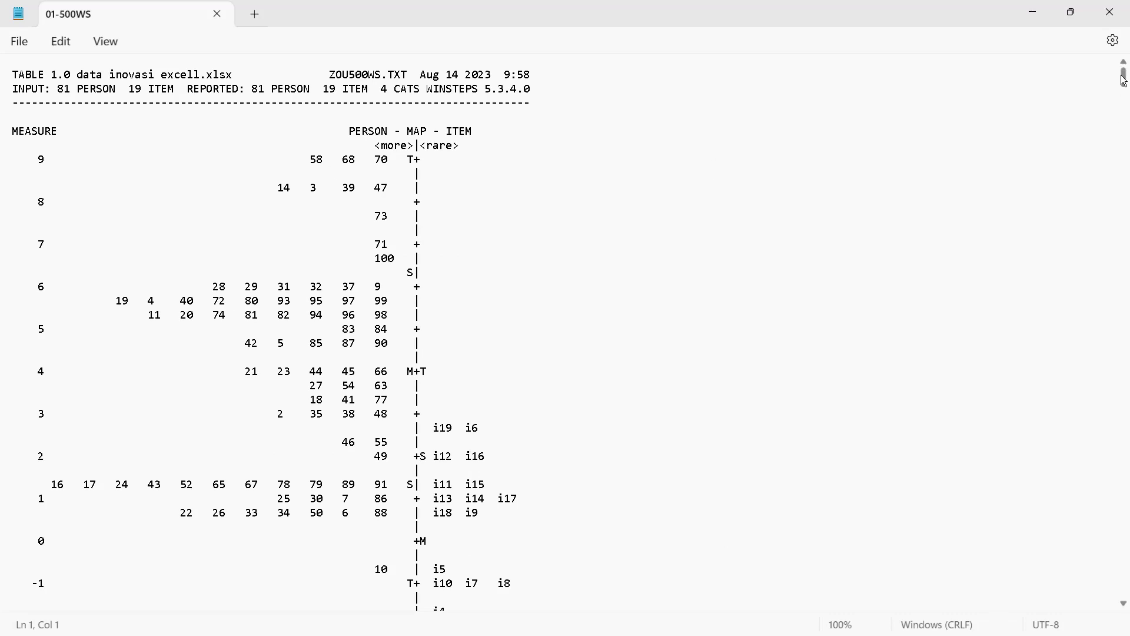
mouse_move(1124, 80)
left_mouse_down()
mouse_move(1126, 105)
mouse_move(1125, 89)
left_mouse_up()
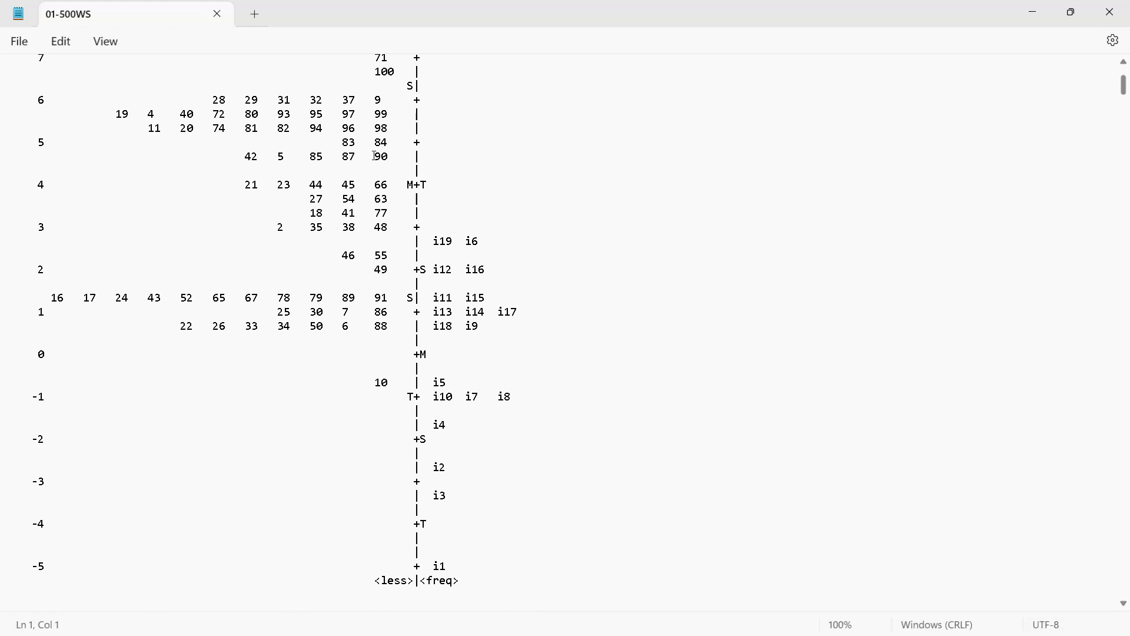
left_click(1029, 11)
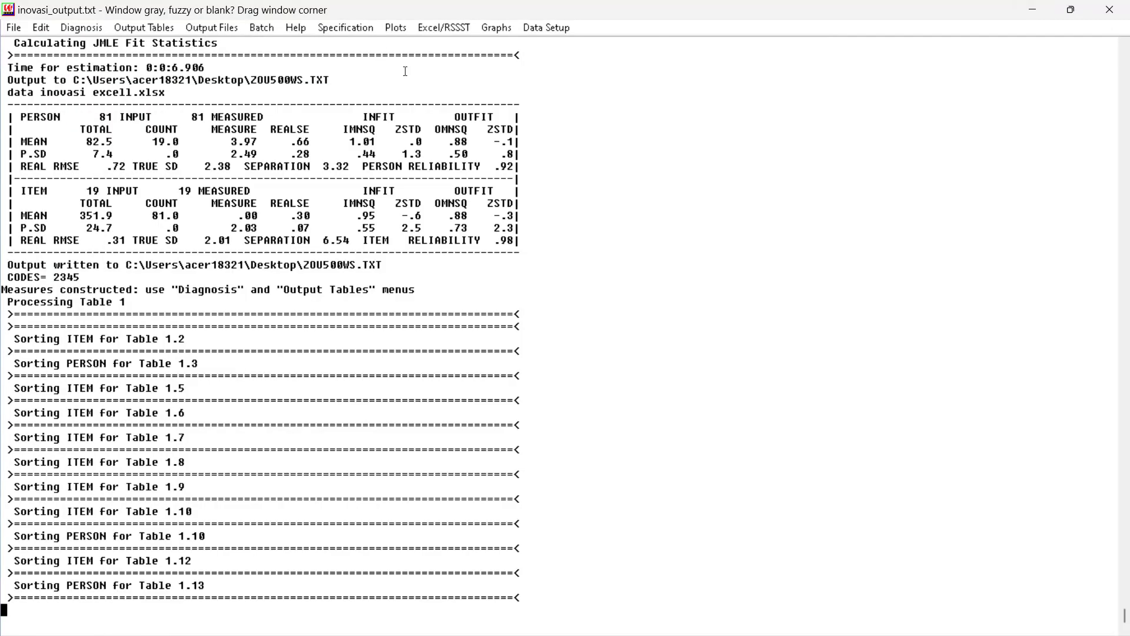
Apply the control specification LINELENGHT = 100 to the analysis.
left_click(321, 30)
type("LINE")
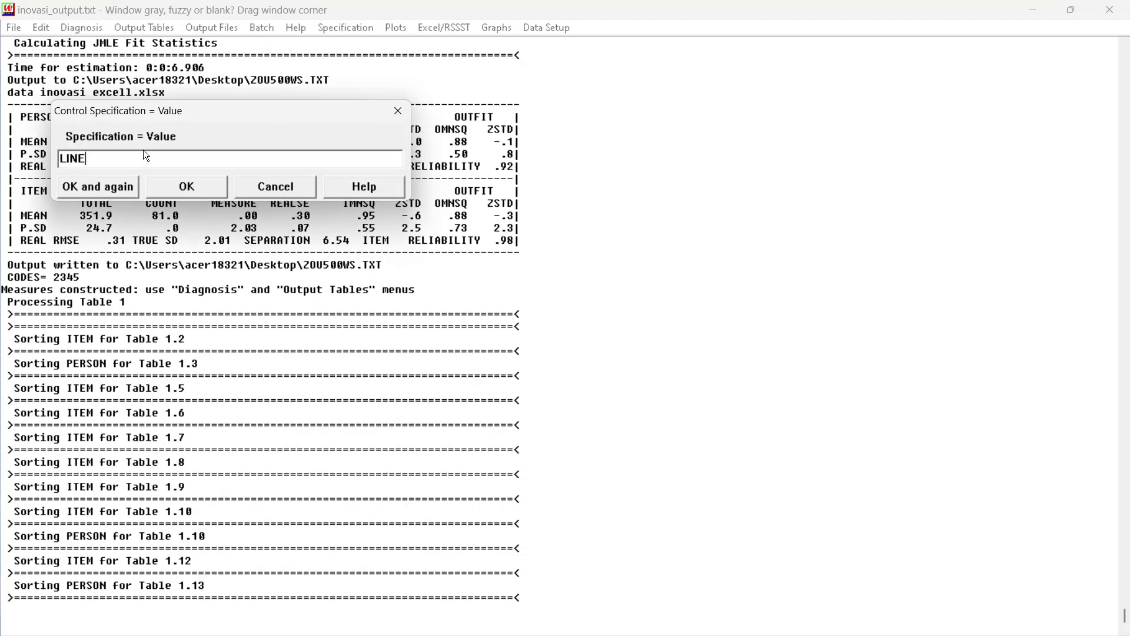
type("LENGHT = 100")
left_click(182, 187)
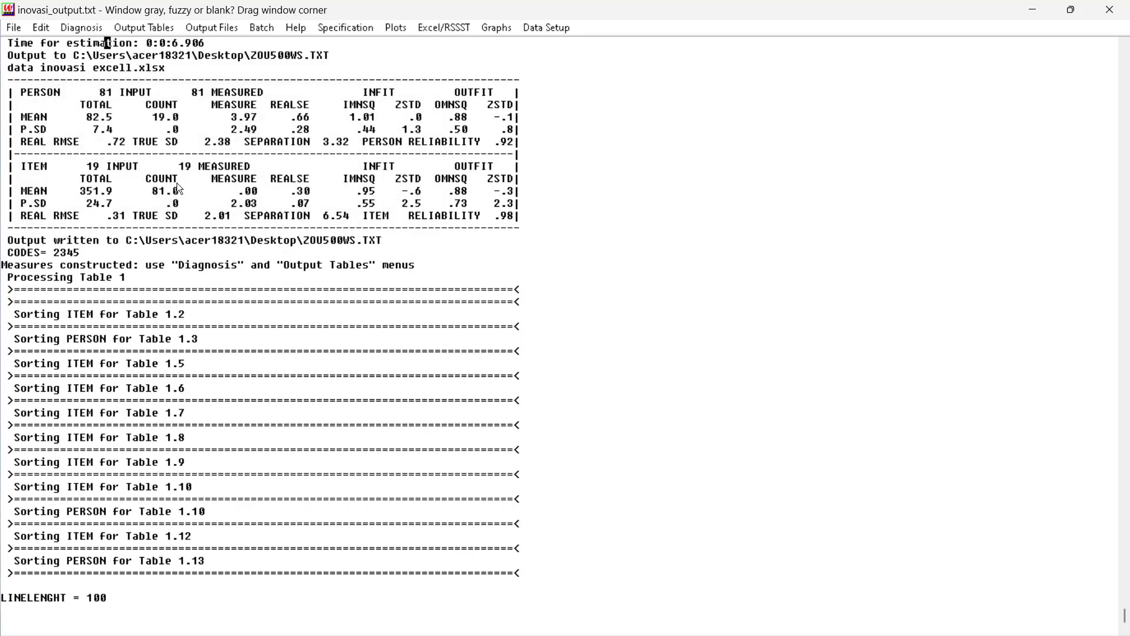
Generate the Variable (Wright) maps table again with the line length of 100 and review its person labels.
left_click(118, 27)
mouse_move(150, 26)
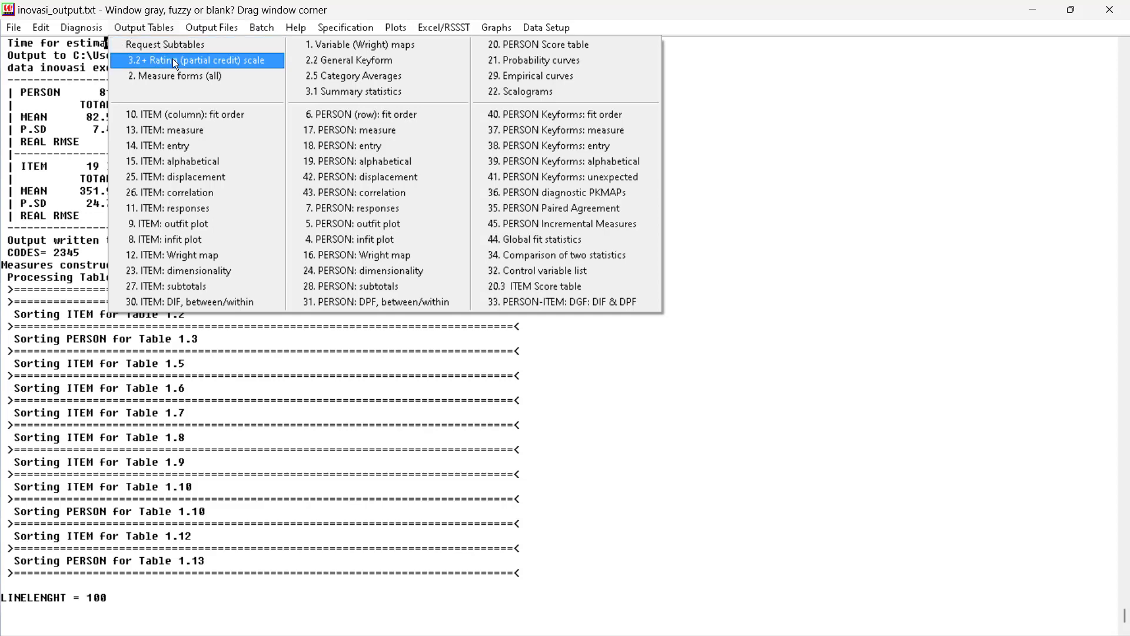
left_click(370, 47)
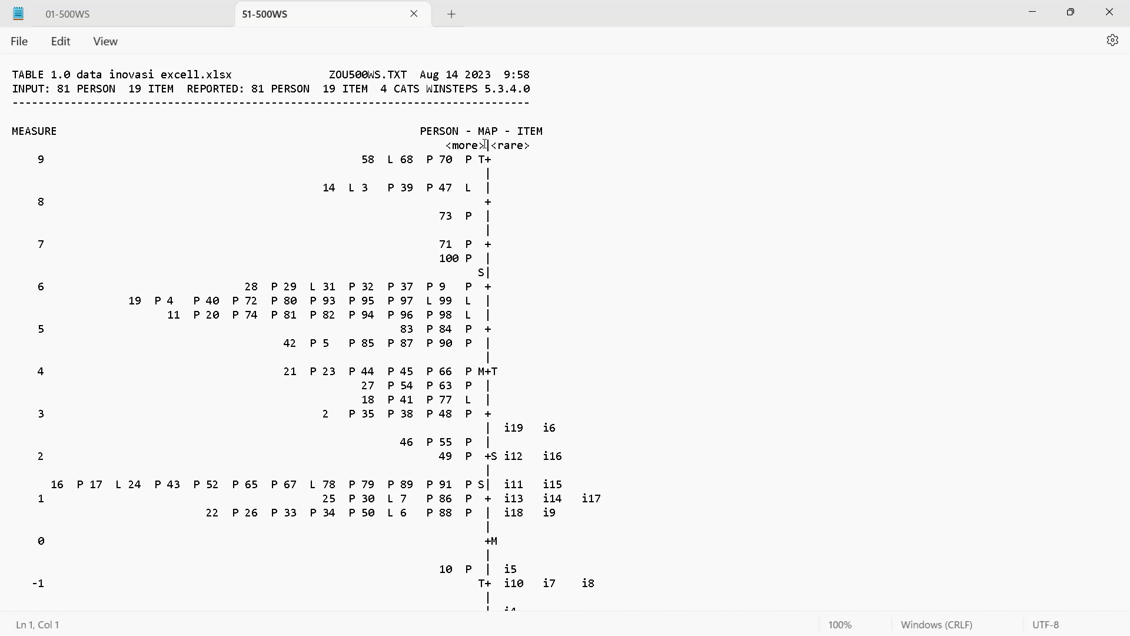
left_click(1042, 13)
Change the control specification to LINELENGHT = 105.
left_click(353, 27)
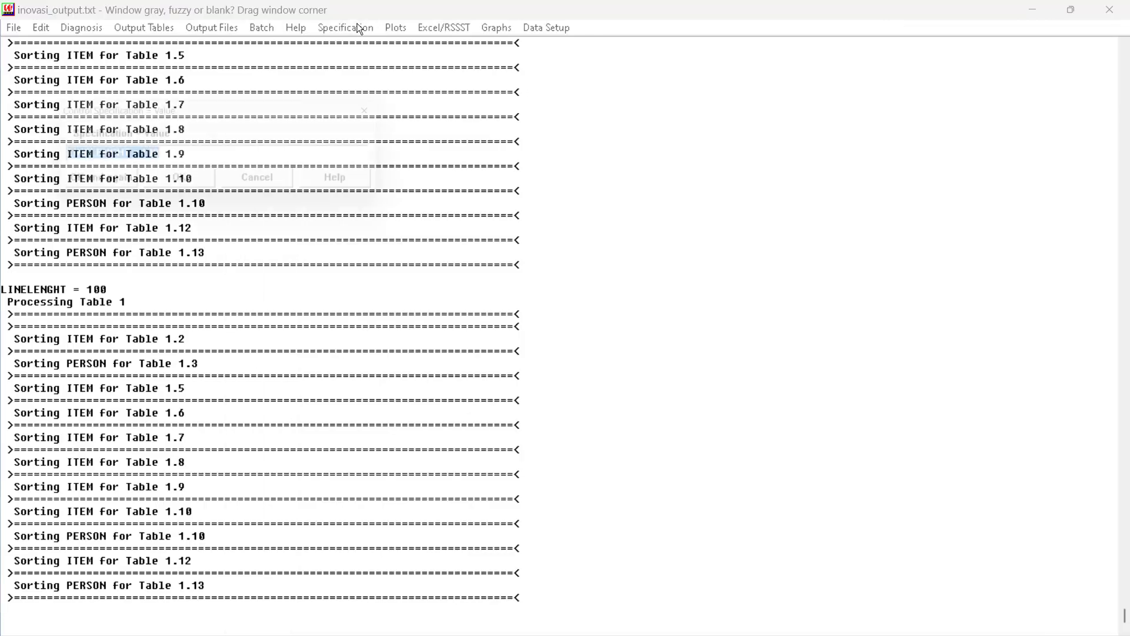
left_click(205, 157)
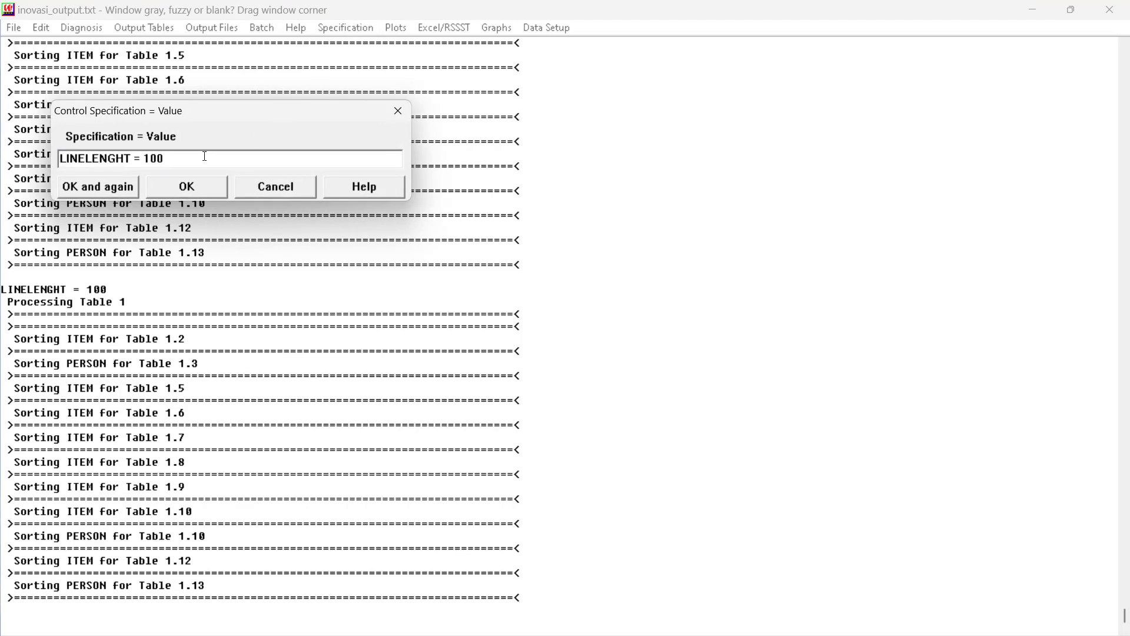
key("BackSpace")
key("BackSpace")
type("05")
left_click(204, 182)
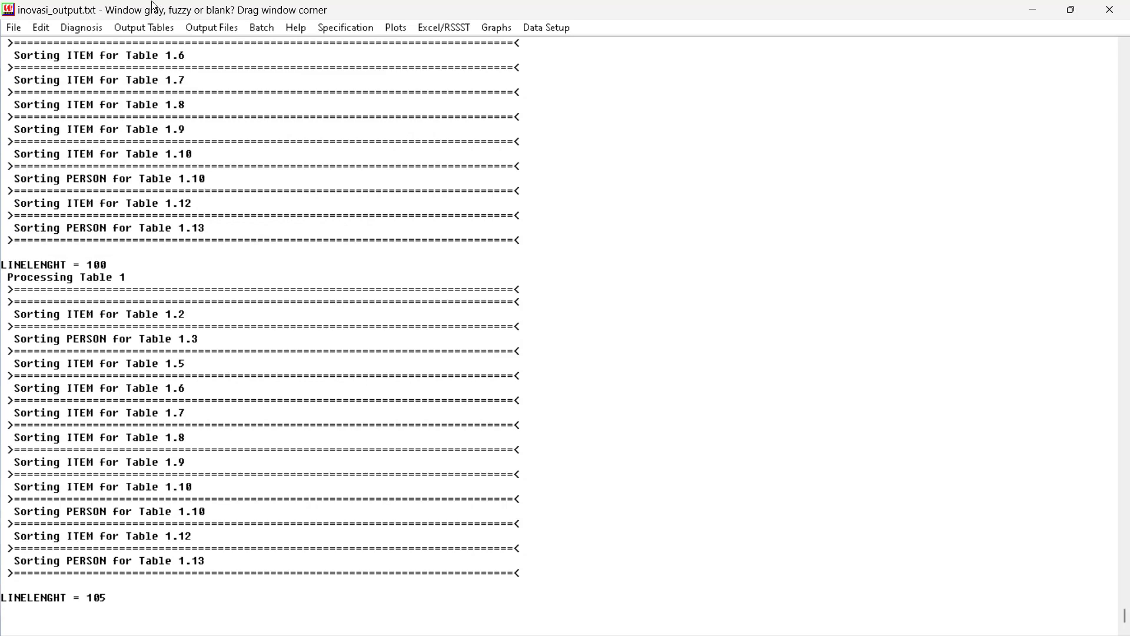
Produce the Variable (Wright) maps table with the line length of 105 and review its person labels.
left_click(150, 26)
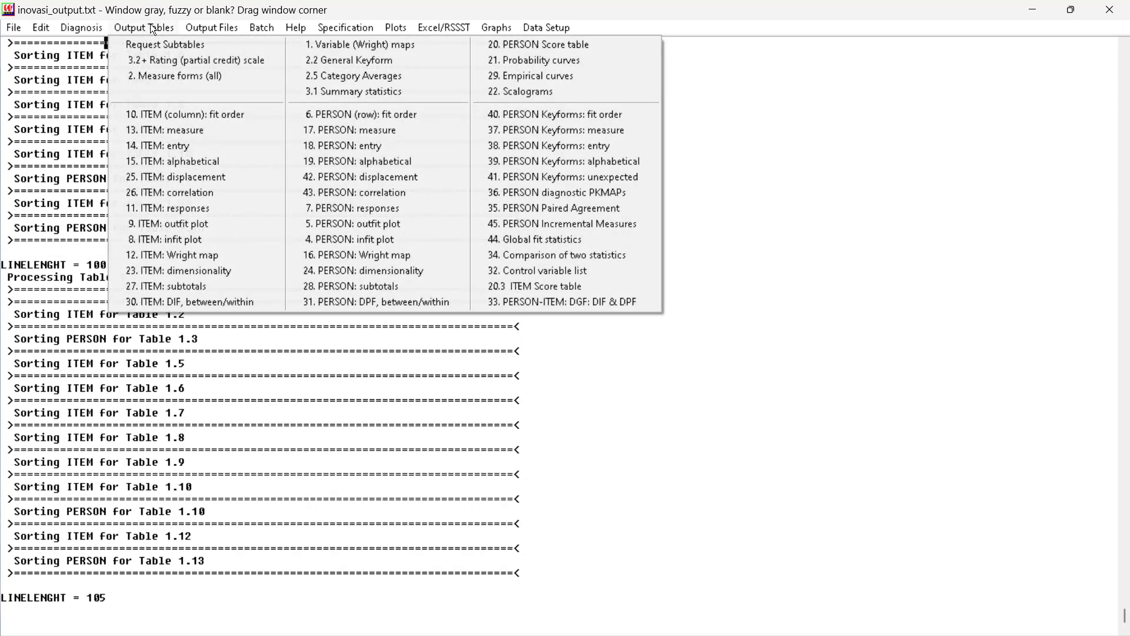
left_click(353, 45)
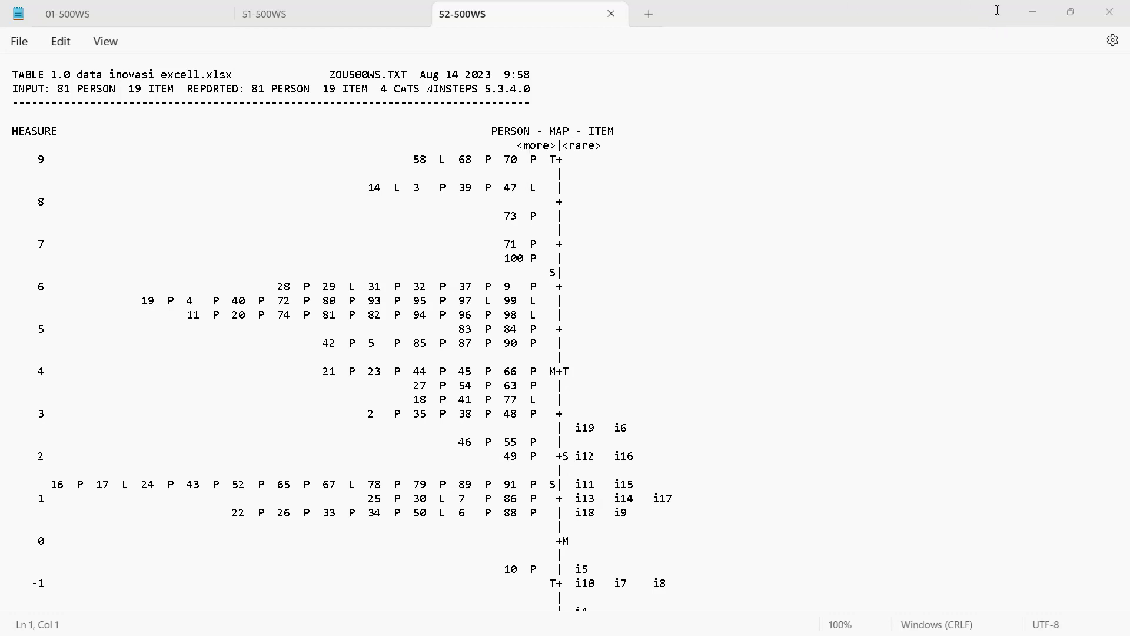
left_click(1033, 12)
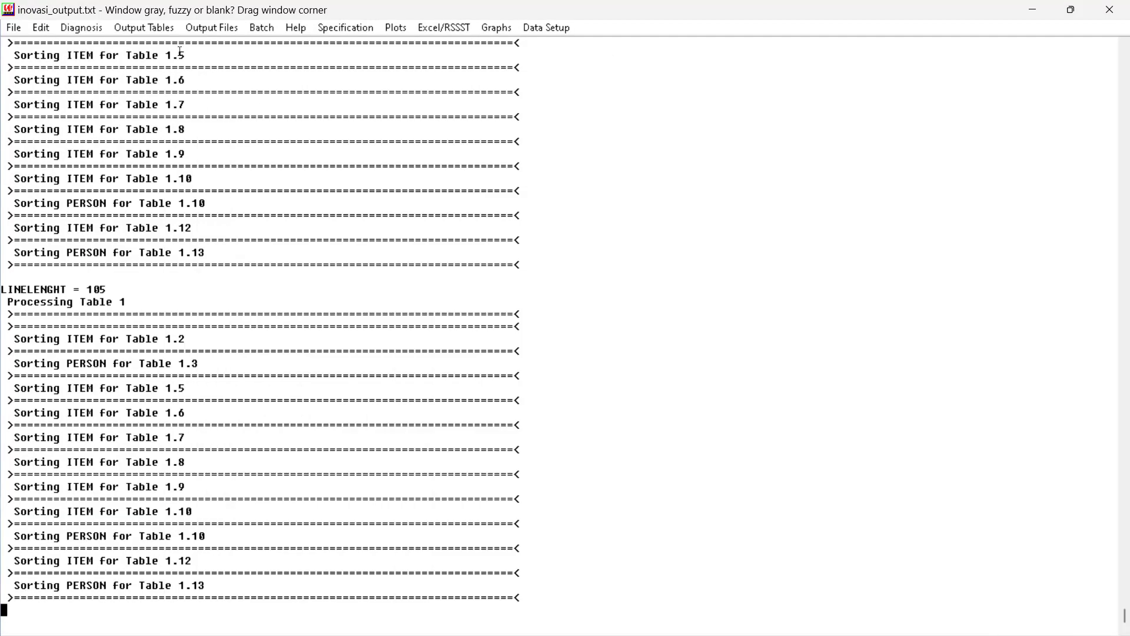
Change the control specification to LINELENGHT = 130.
left_click(356, 20)
left_click(200, 156)
key("BackSpace")
key("BackSpace")
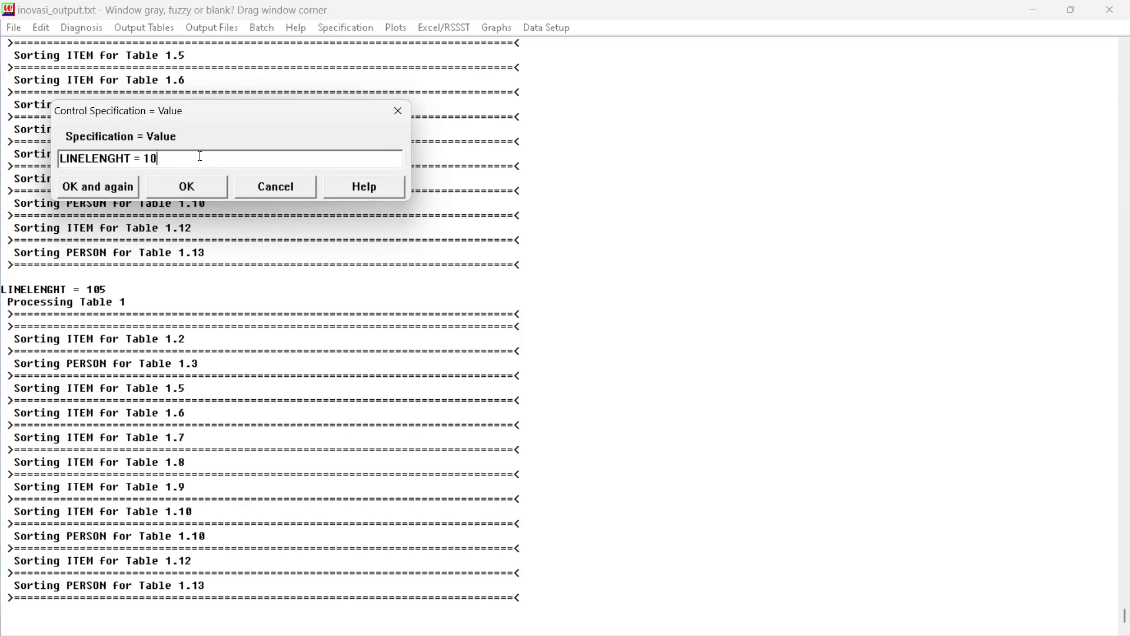
type("30")
left_click(193, 181)
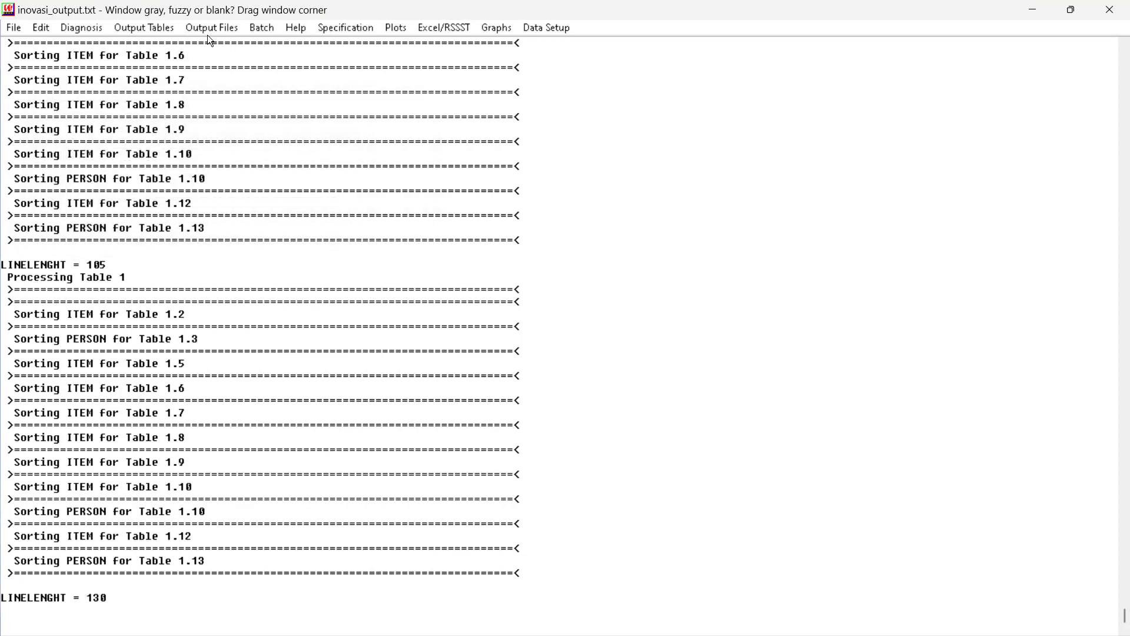
Produce the Variable (Wright) maps table with the line length of 130, review it and close that report.
left_click(140, 31)
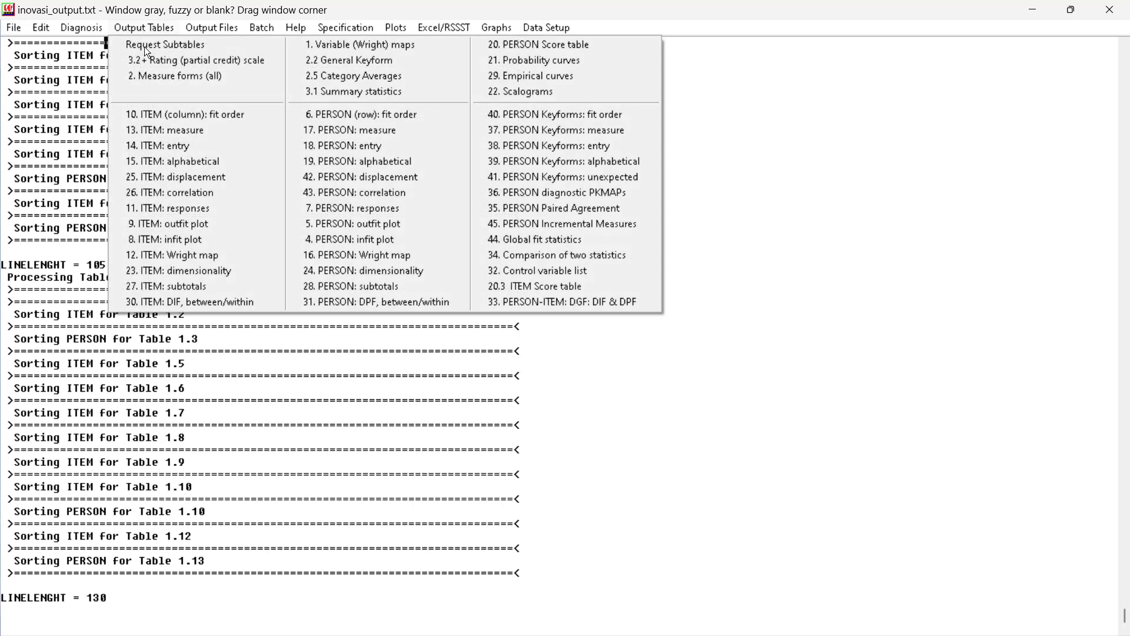
left_click(376, 41)
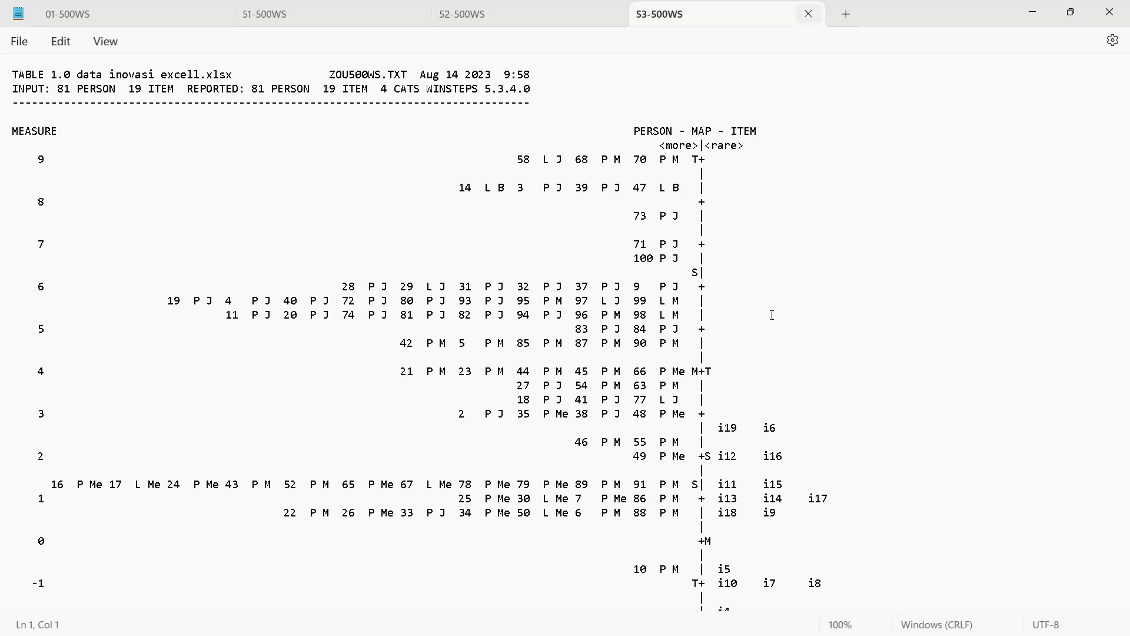
left_click(809, 14)
left_click(1033, 11)
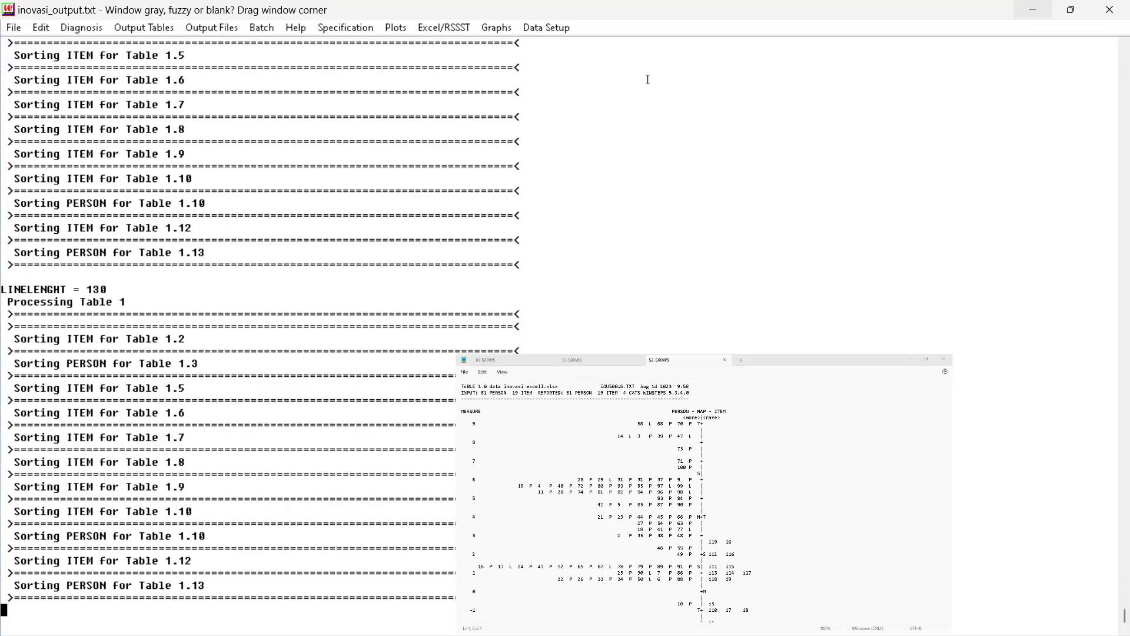
left_click(351, 30)
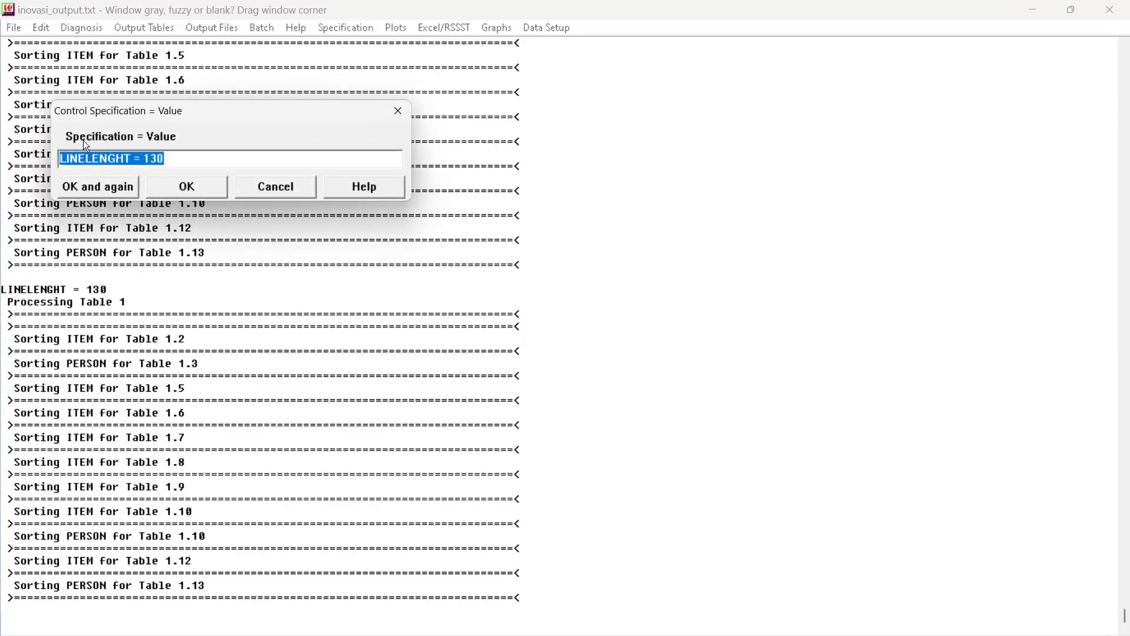
left_click(184, 164)
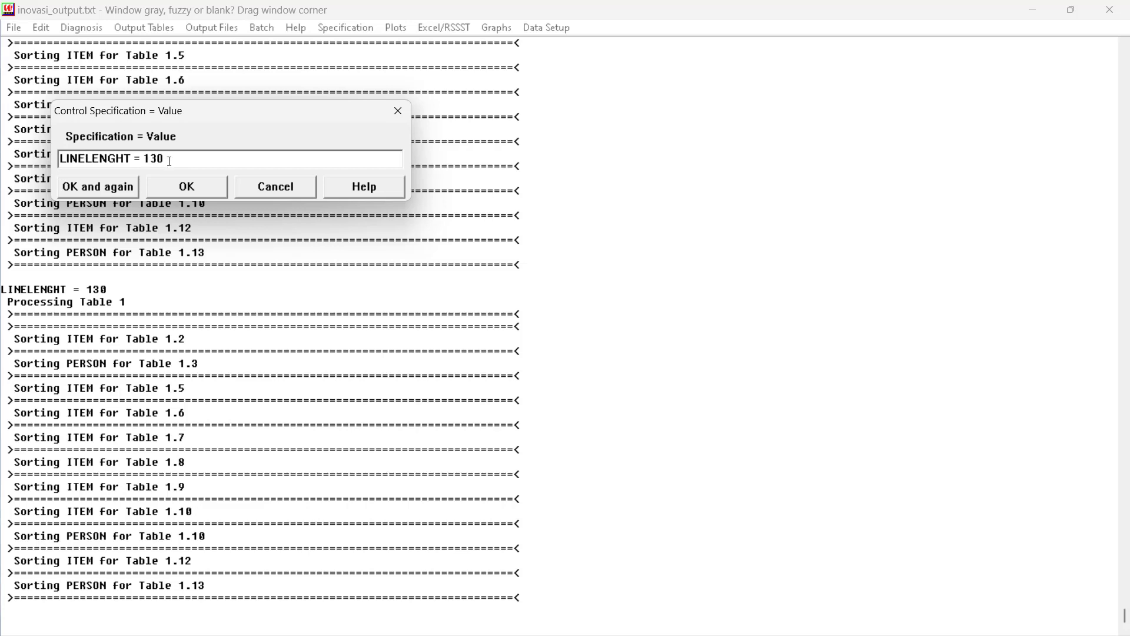
key("BackSpace")
key("BackSpace")
key("BackSpace")
key("BackSpace")
key("BackSpace")
key("BackSpace")
key("BackSpace")
key("BackSpace")
key("BackSpace")
key("BackSpace")
key("BackSpace")
key("BackSpace")
key("BackSpace")
key("BackSpace")
key("BackSpace")
key("BackSpace")
left_click(398, 111)
Produce the ITEM (column): fit order table and copy its Item Statistics: Misfit Order section from the heading through the P.SD row.
left_click(146, 26)
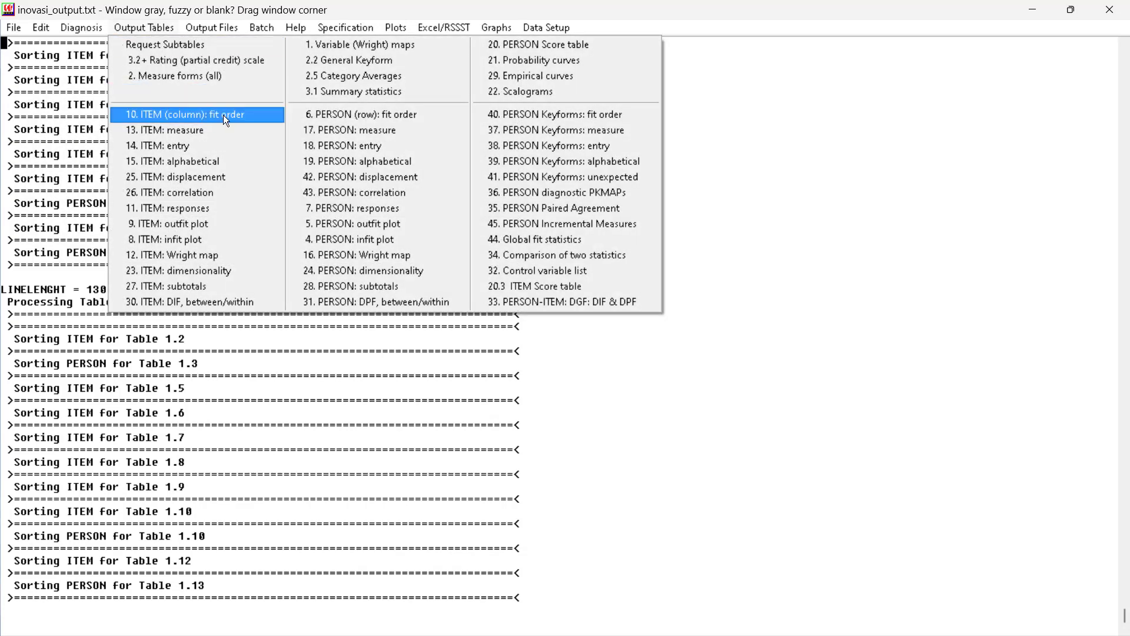
left_click(225, 121)
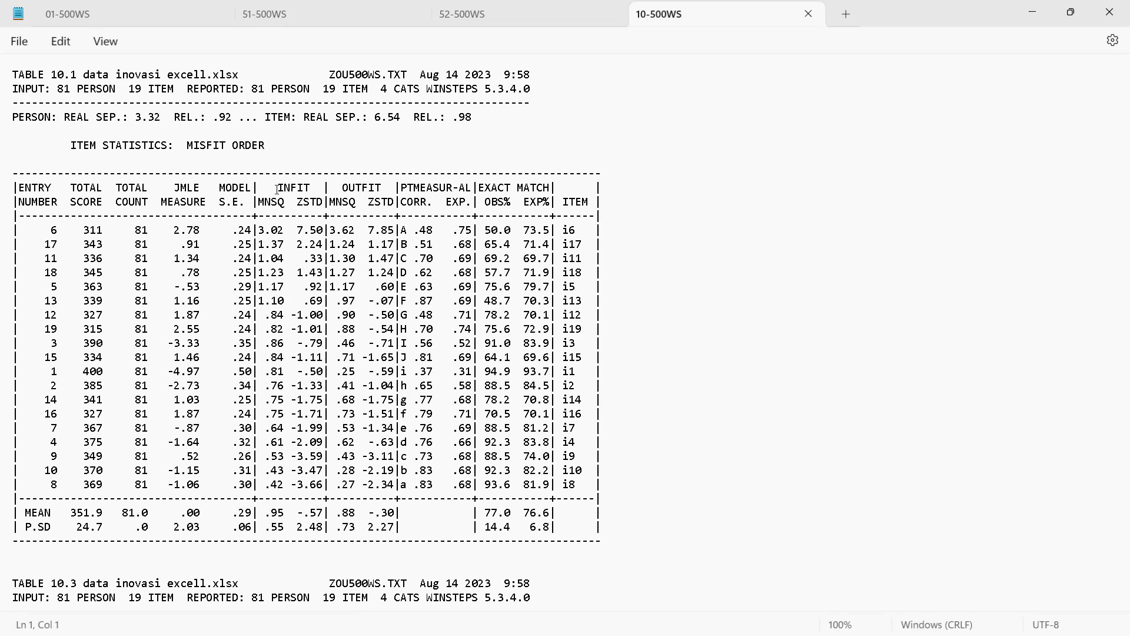
left_click_drag(67, 150, 605, 540)
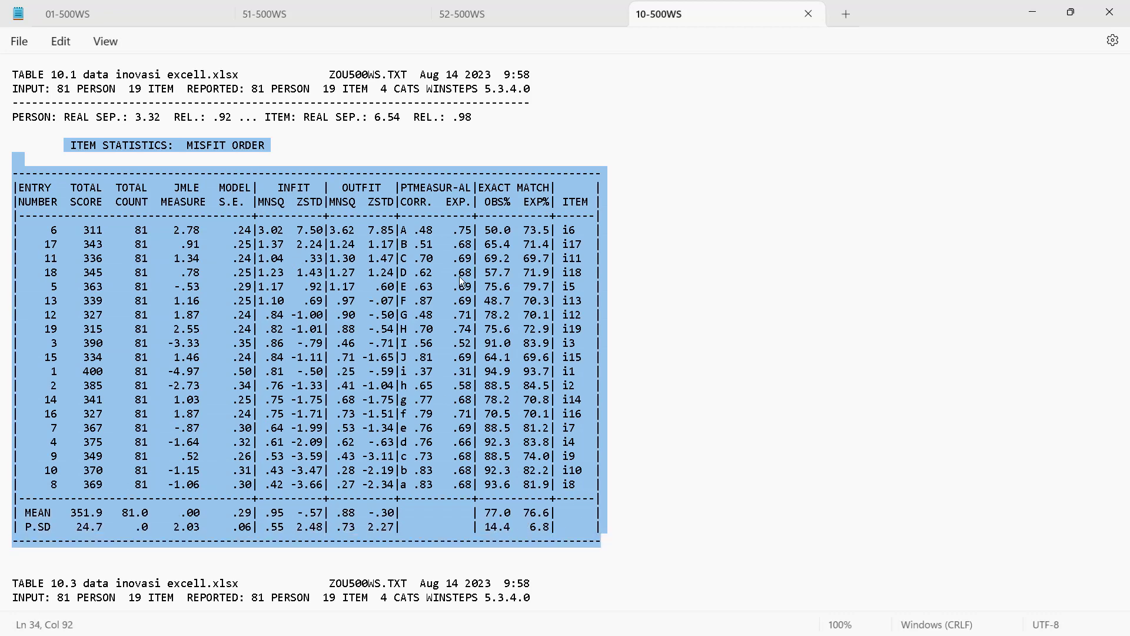
left_click(341, 150)
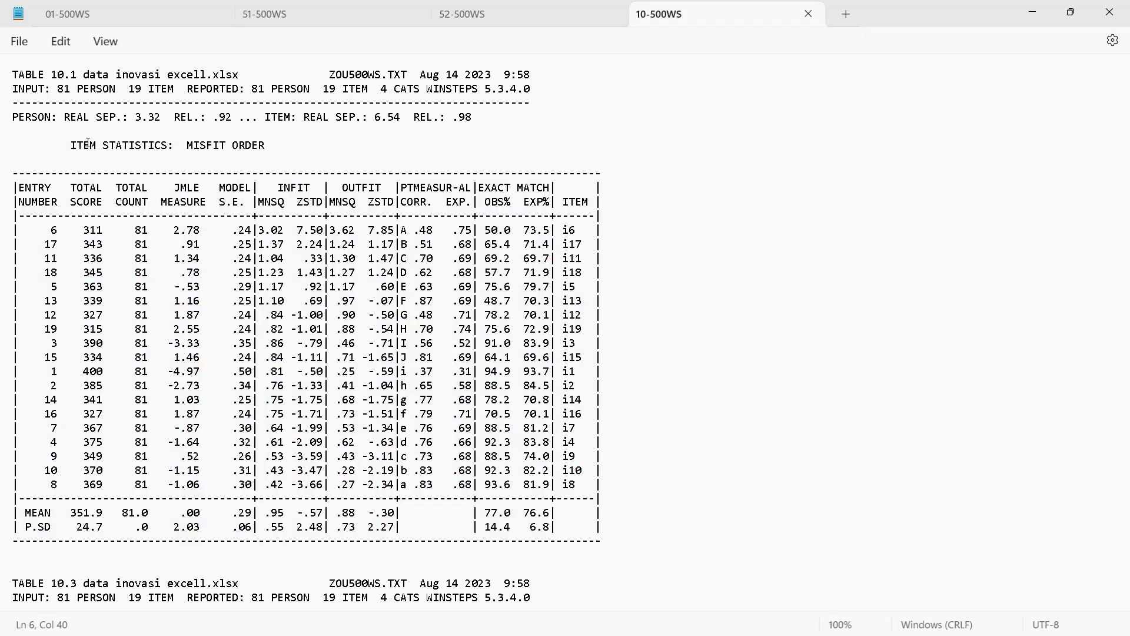
left_click_drag(66, 149, 605, 541)
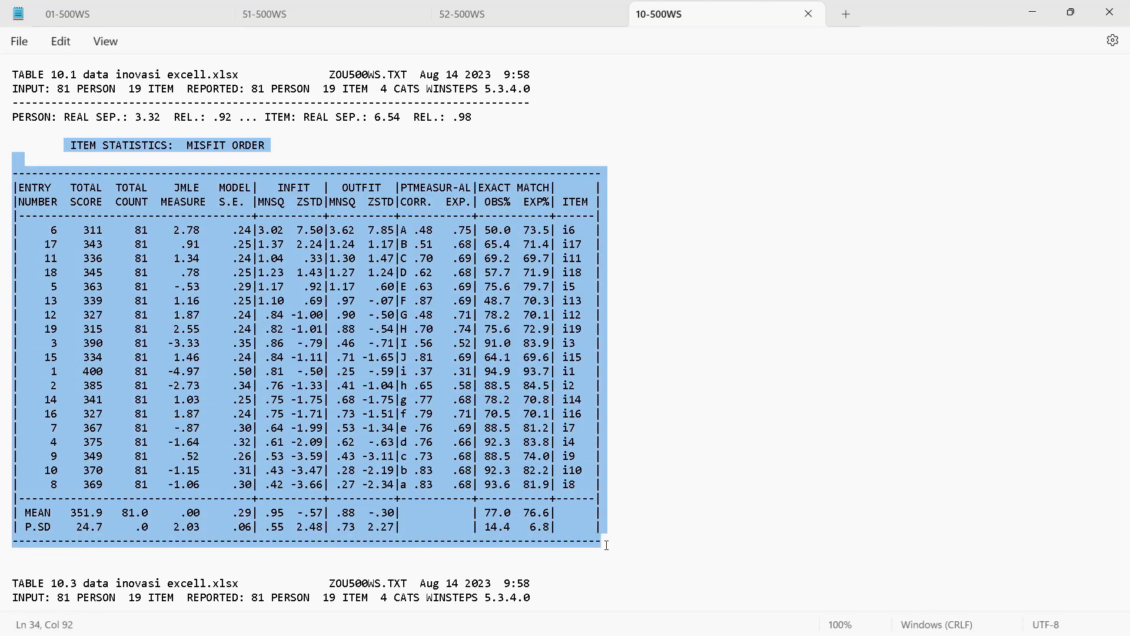
right_click(290, 343)
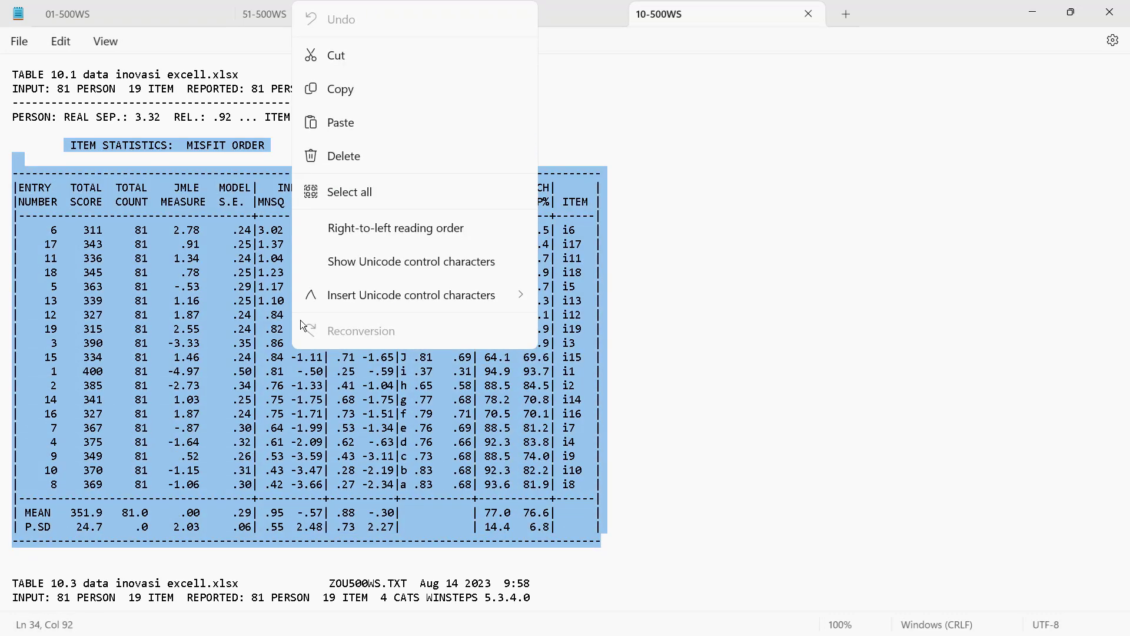
left_click(337, 97)
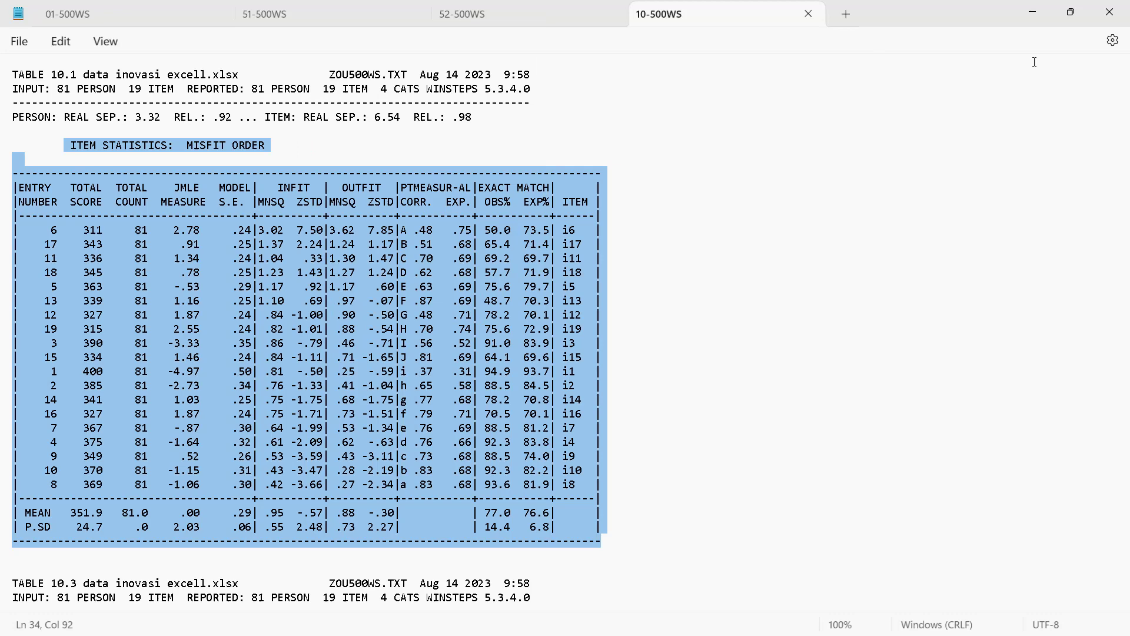
Switch to a blank Word document and paste the copied item statistics table as text only.
left_click(1033, 10)
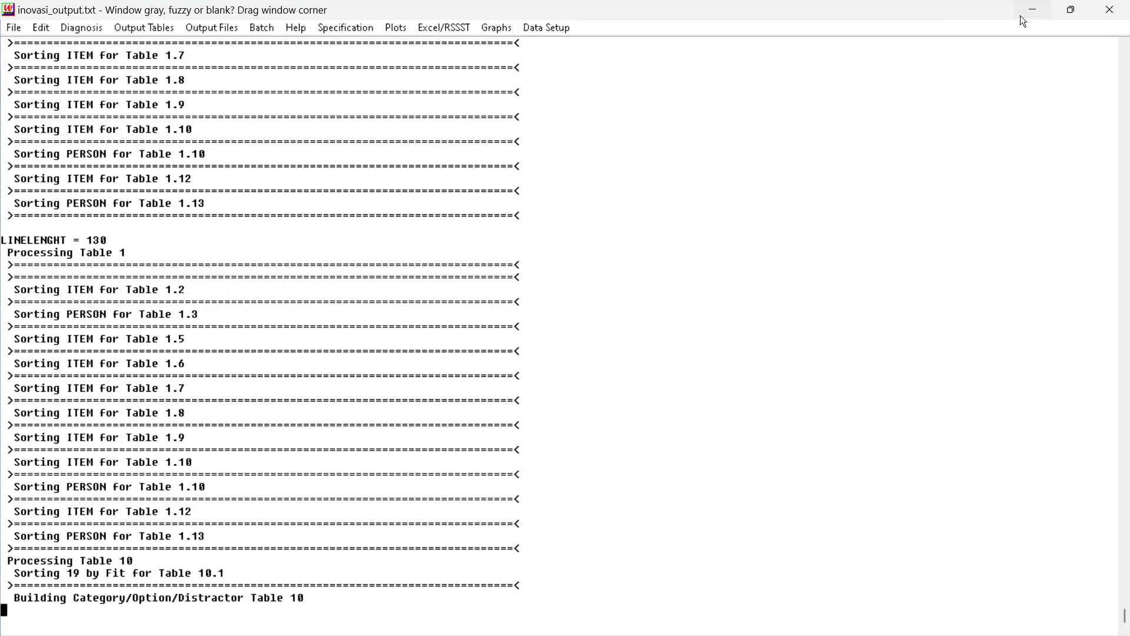
left_click(1021, 17)
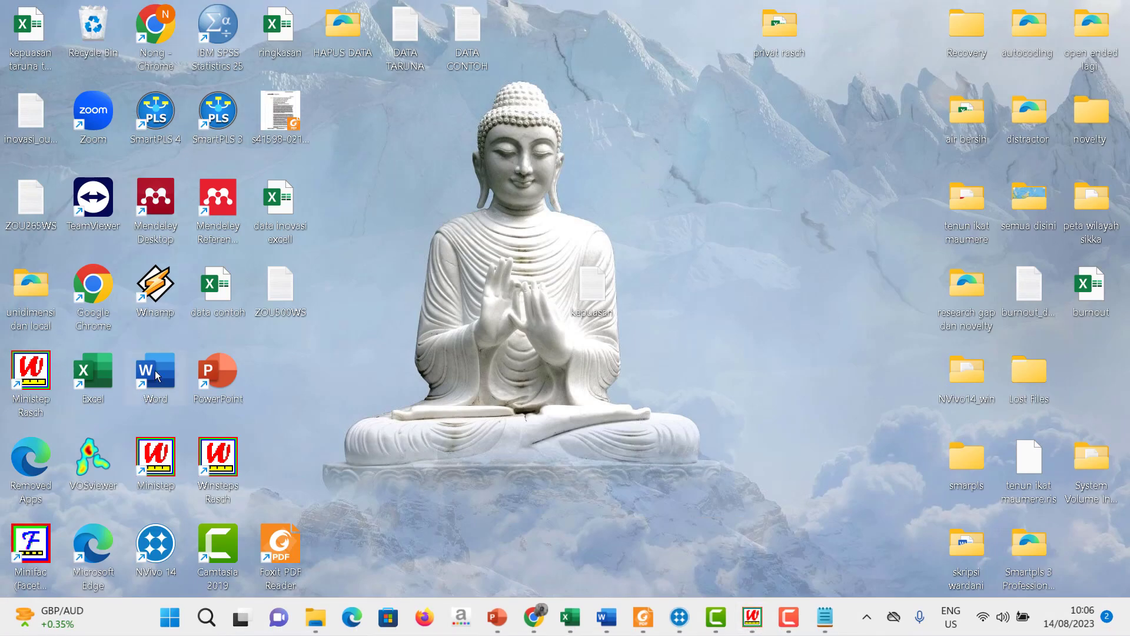
double_click(156, 375)
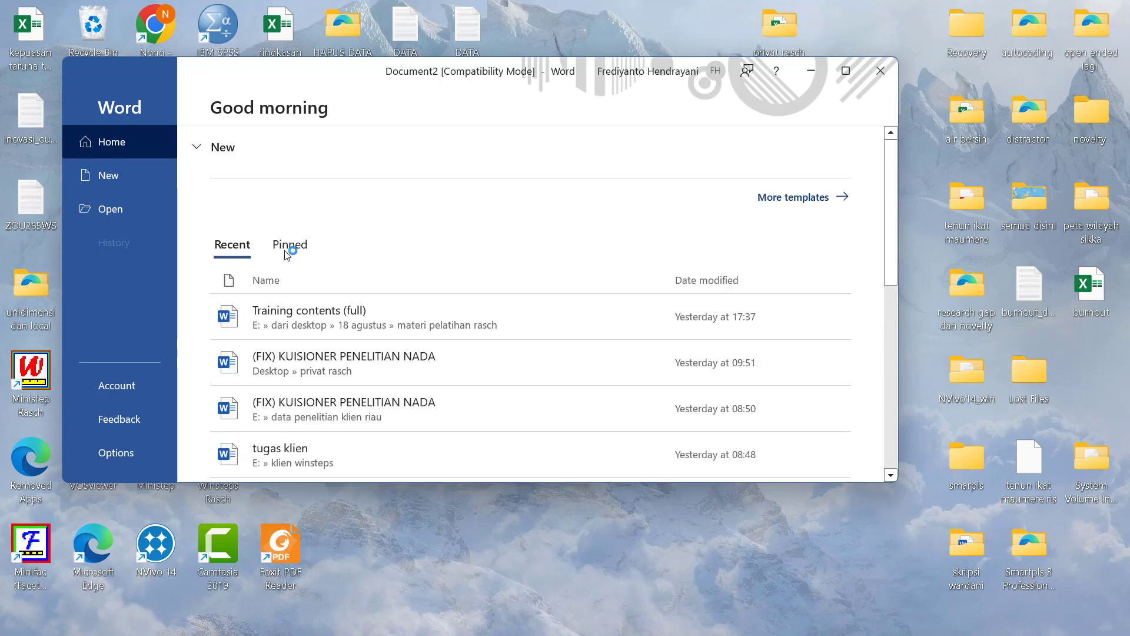
left_click(845, 71)
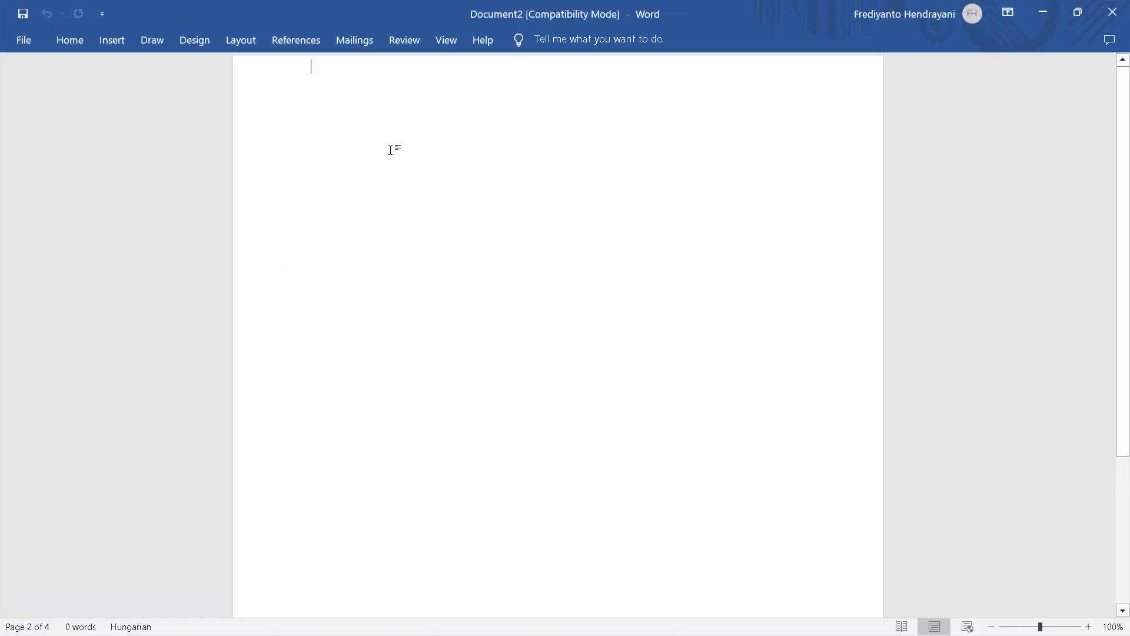
right_click(327, 75)
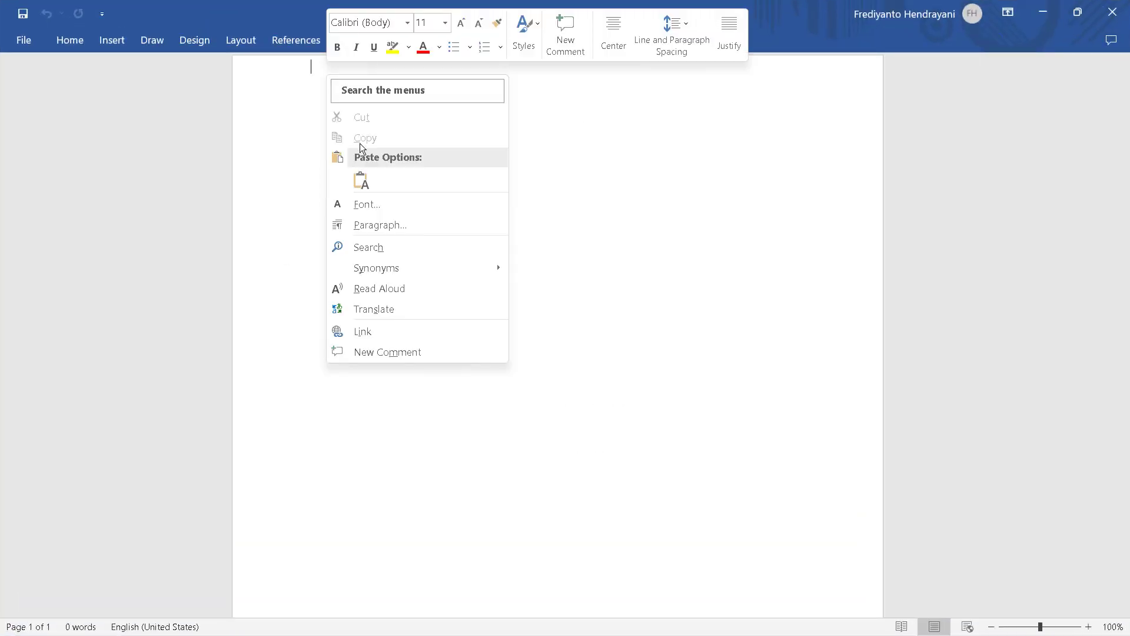
left_click(361, 181)
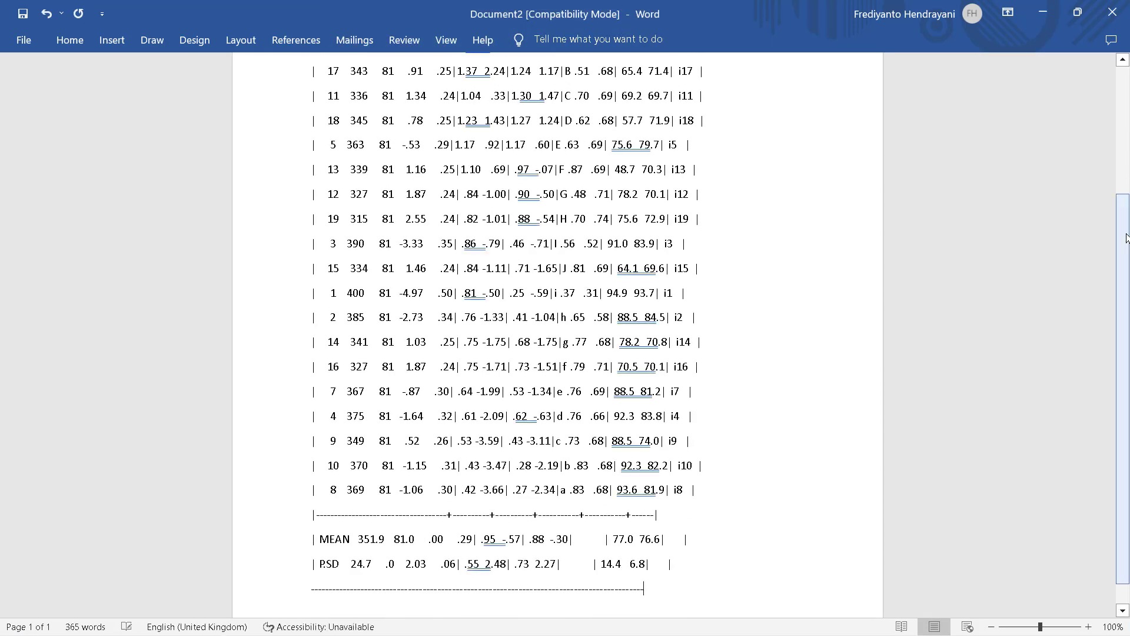
Set the font size of the whole pasted item statistics table to 9 and review its column alignment.
scroll(530, 235, "up", 3)
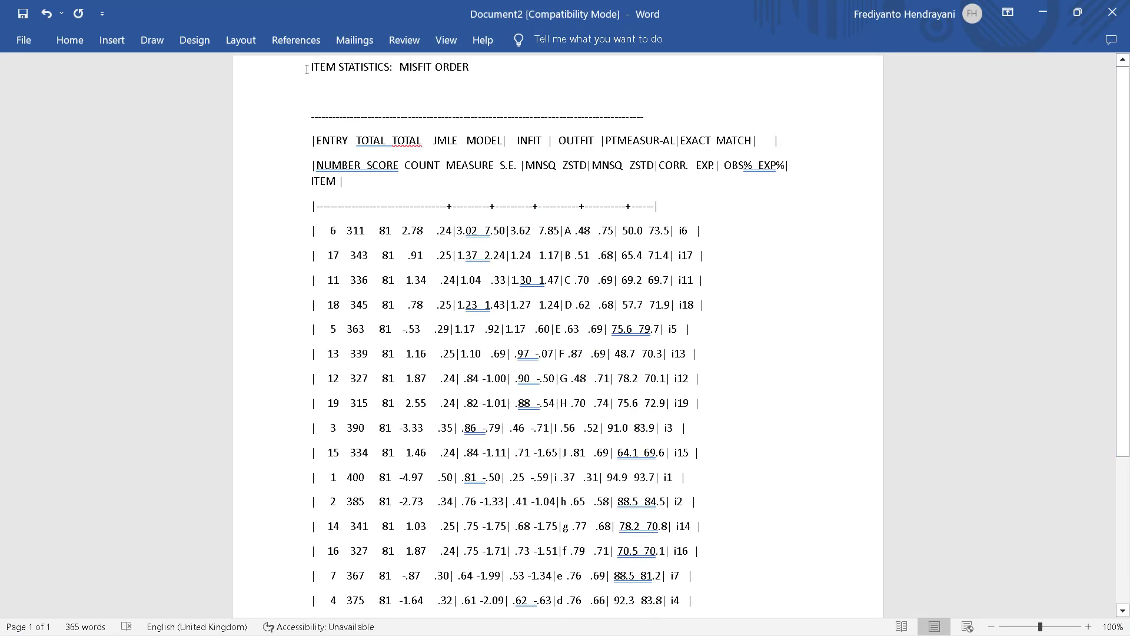
left_click_drag(307, 69, 673, 567)
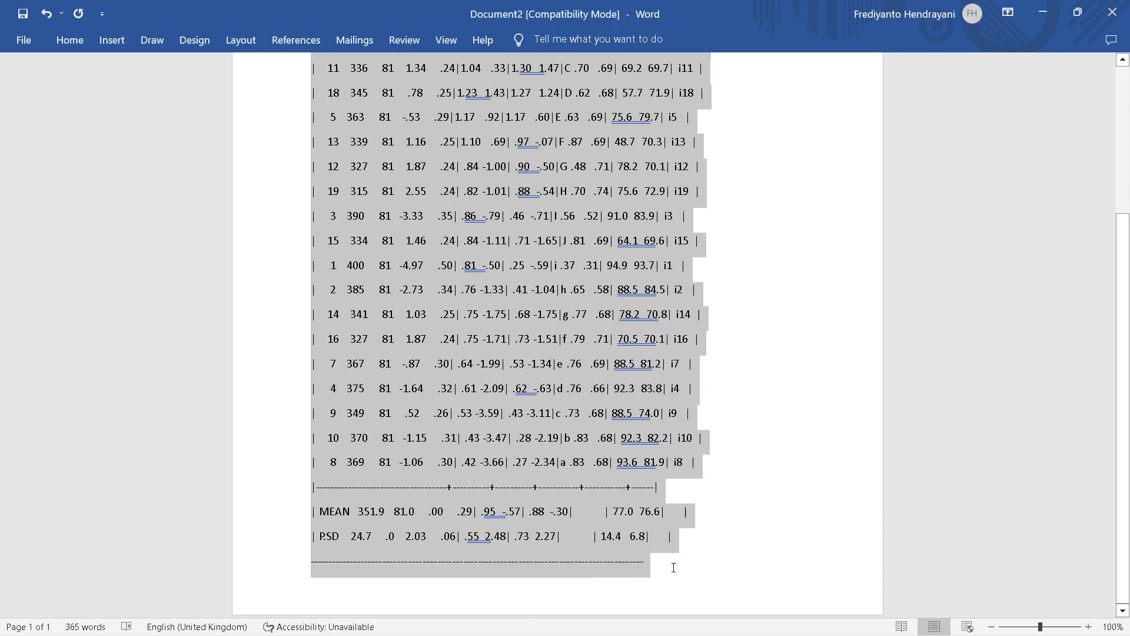
left_click(65, 44)
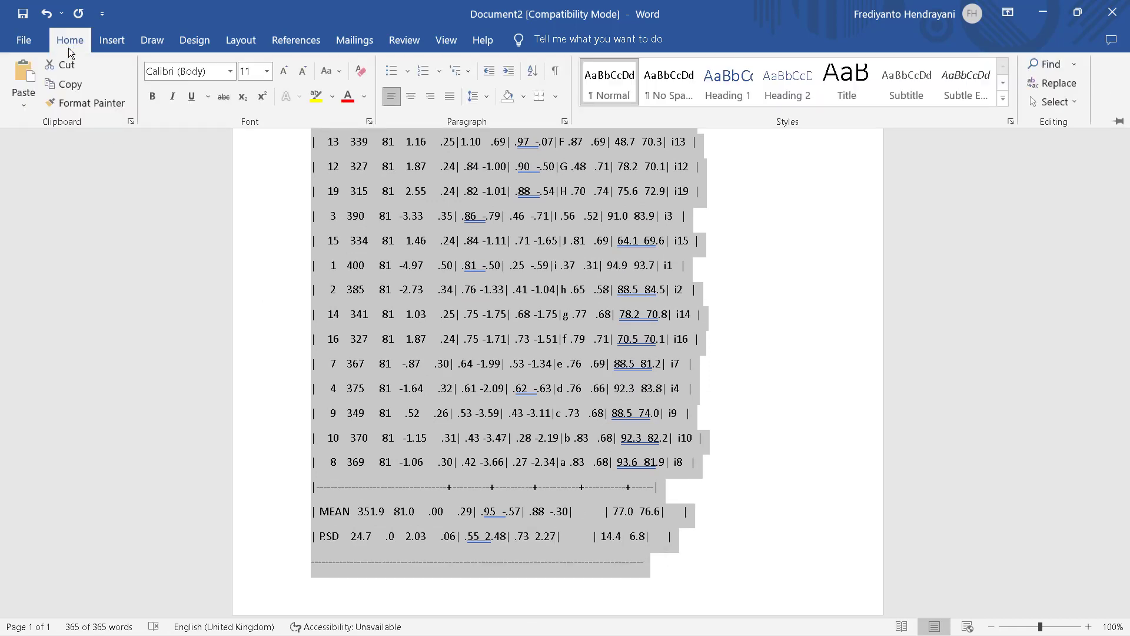
left_click(266, 72)
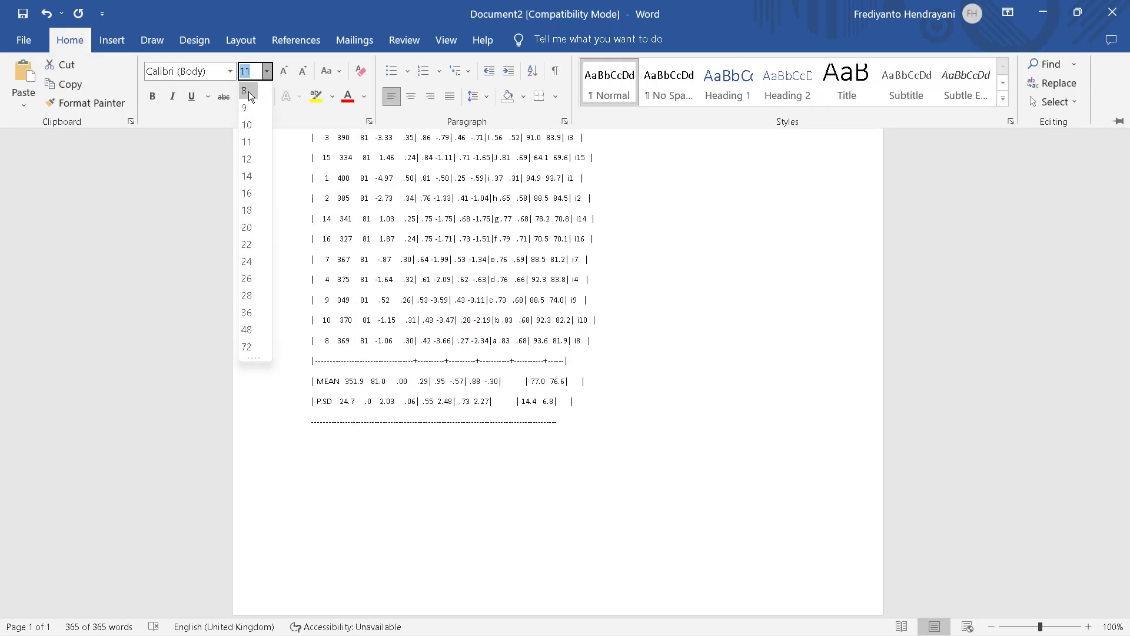
left_click(248, 91)
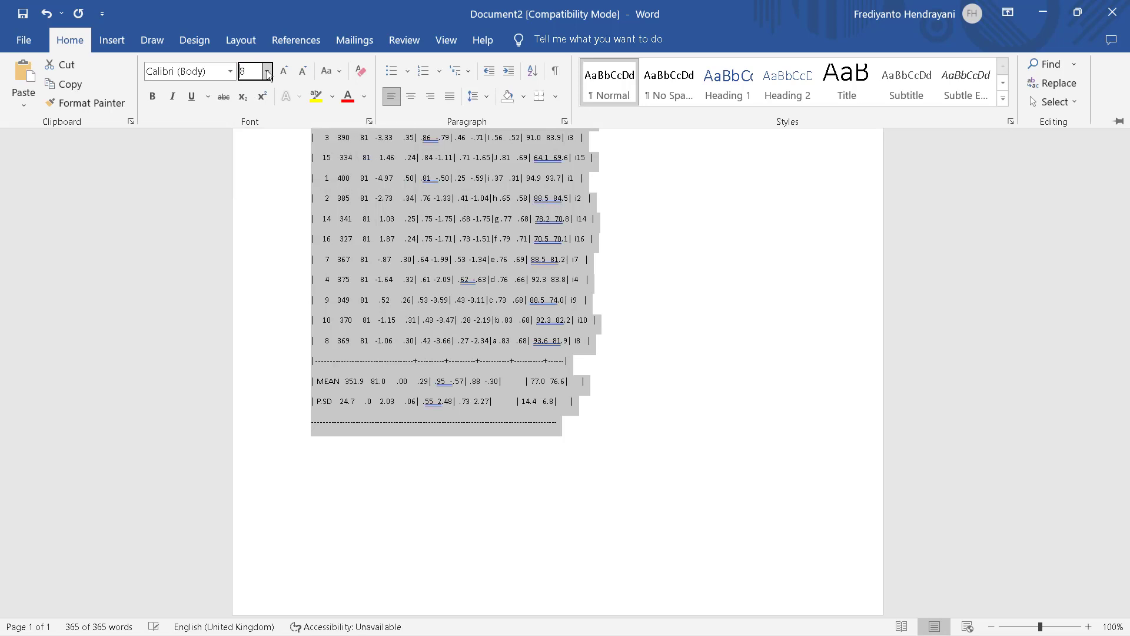
left_click(267, 71)
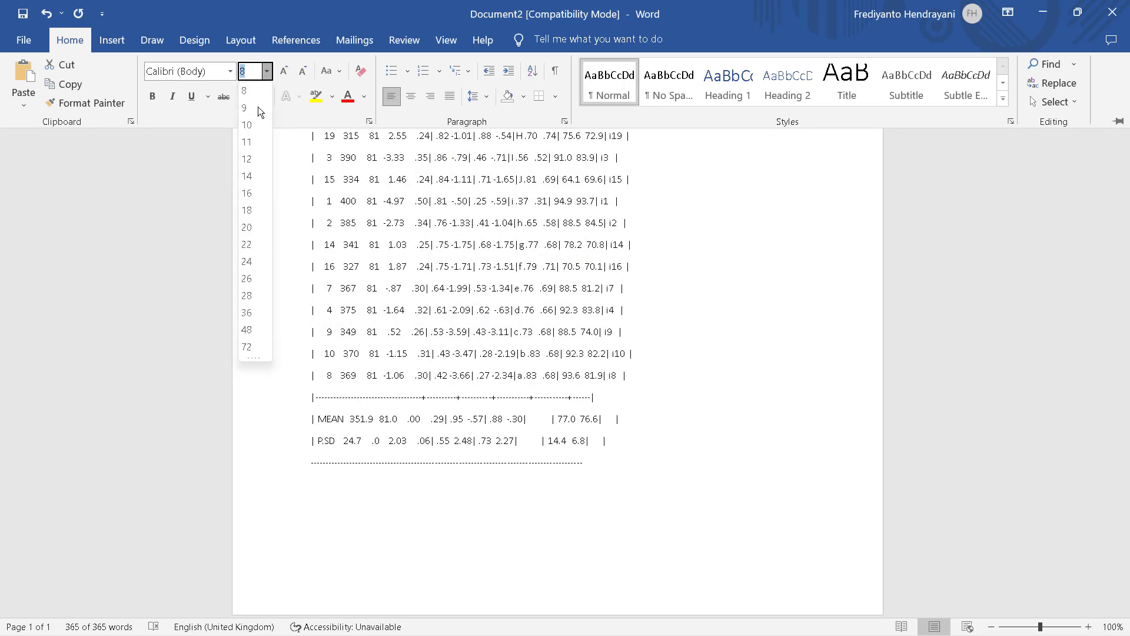
left_click(246, 108)
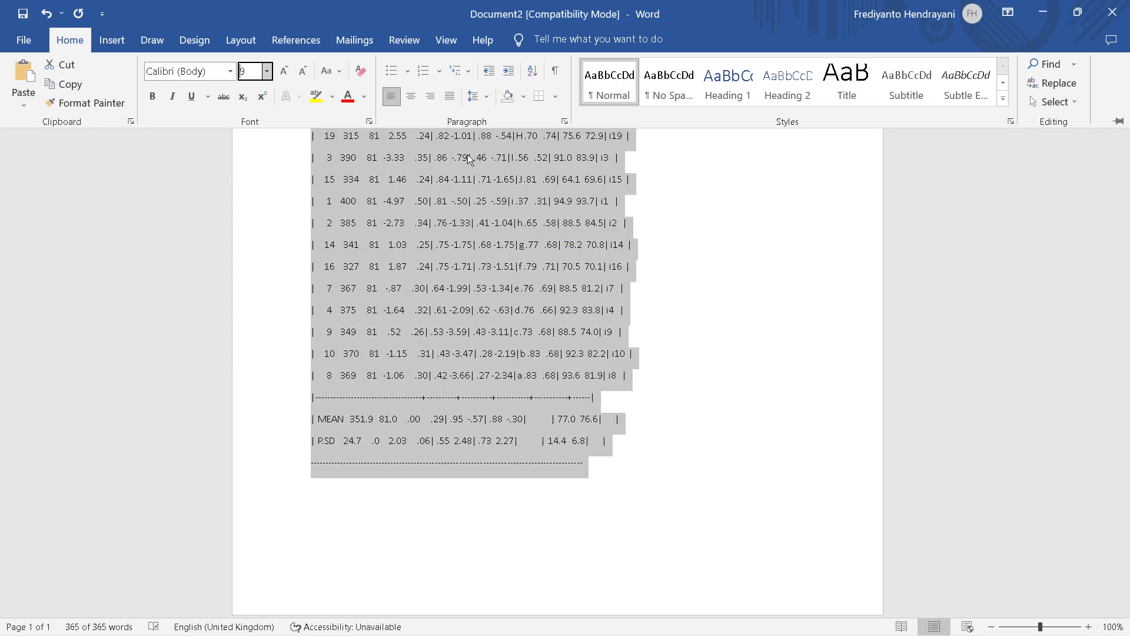
left_click(814, 217)
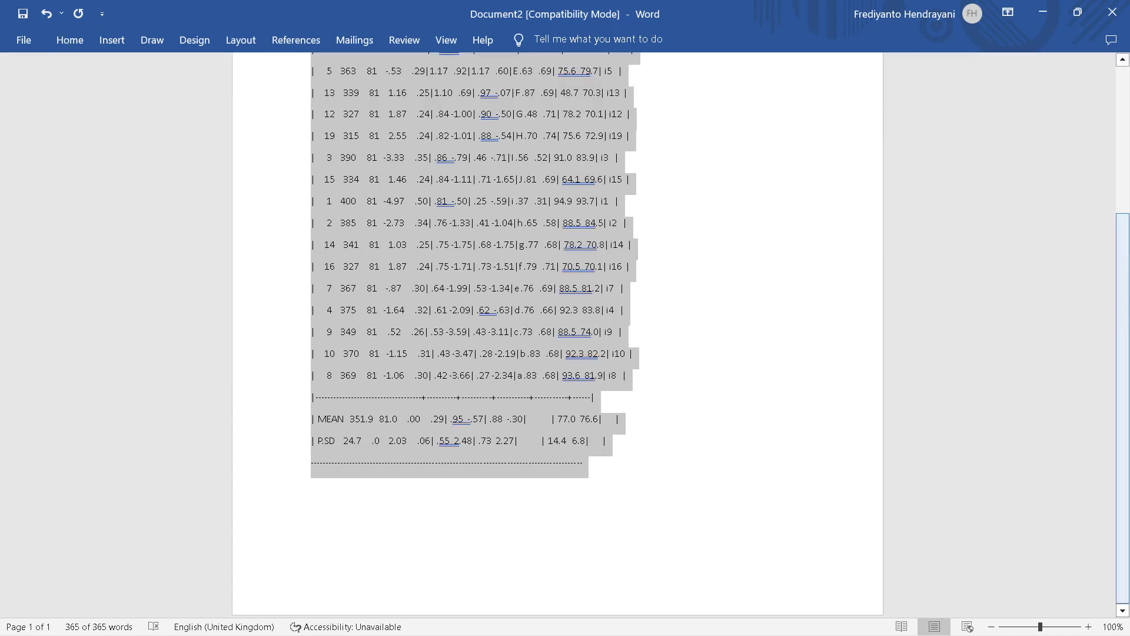
left_click_drag(1125, 259, 1126, 98)
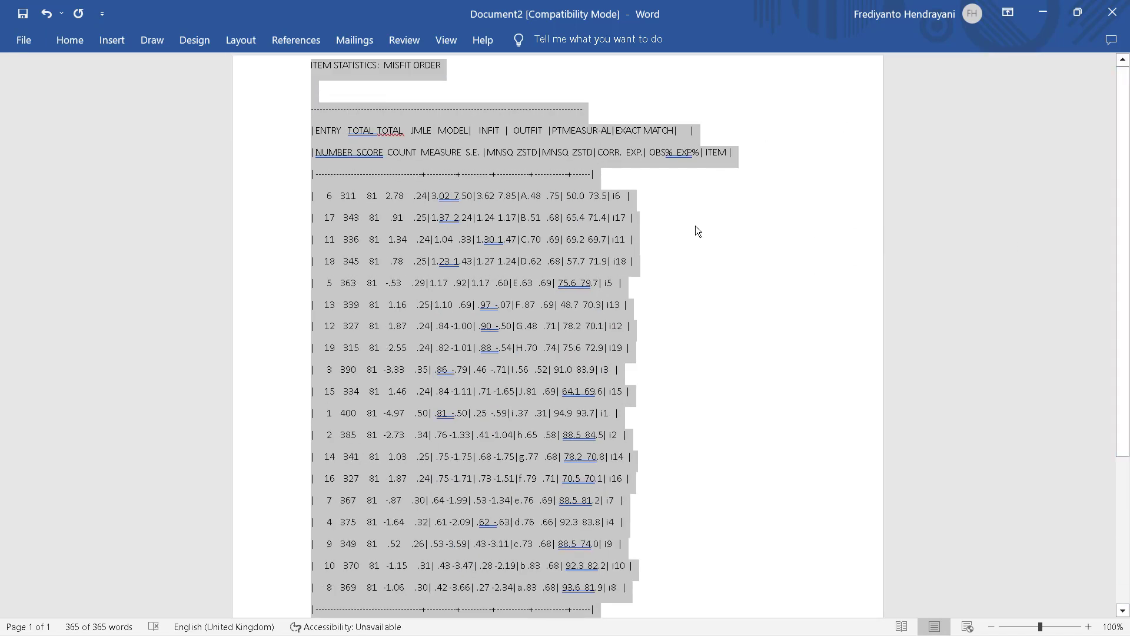
Switch back to Winsteps and set the control specification to ASCII = DOC.
left_click(1049, 16)
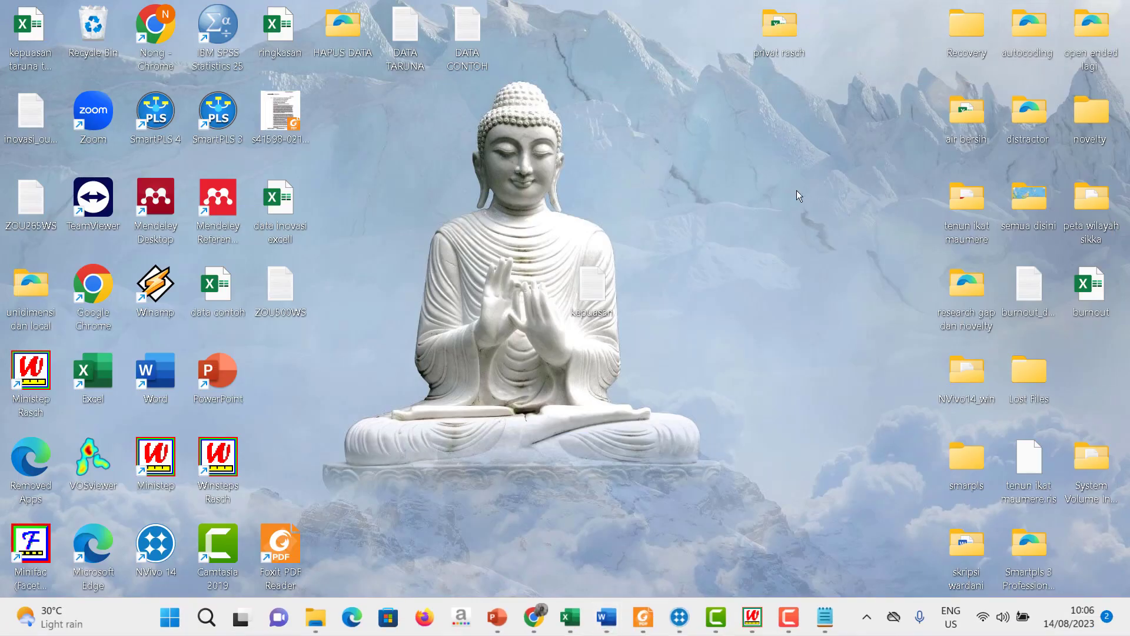
left_click(755, 612)
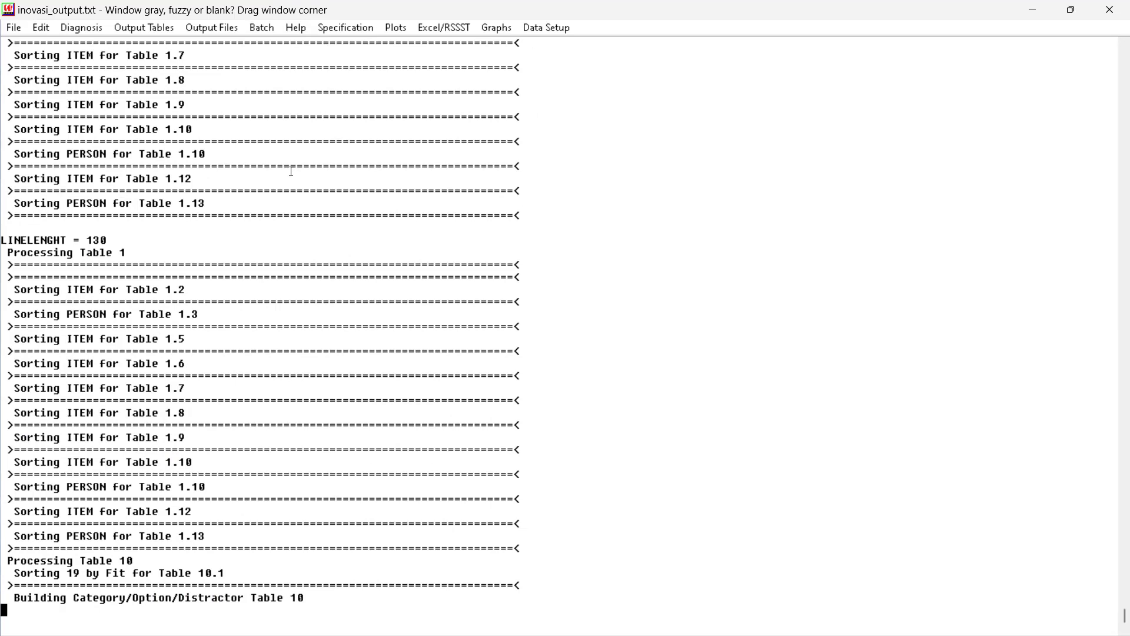
left_click(346, 27)
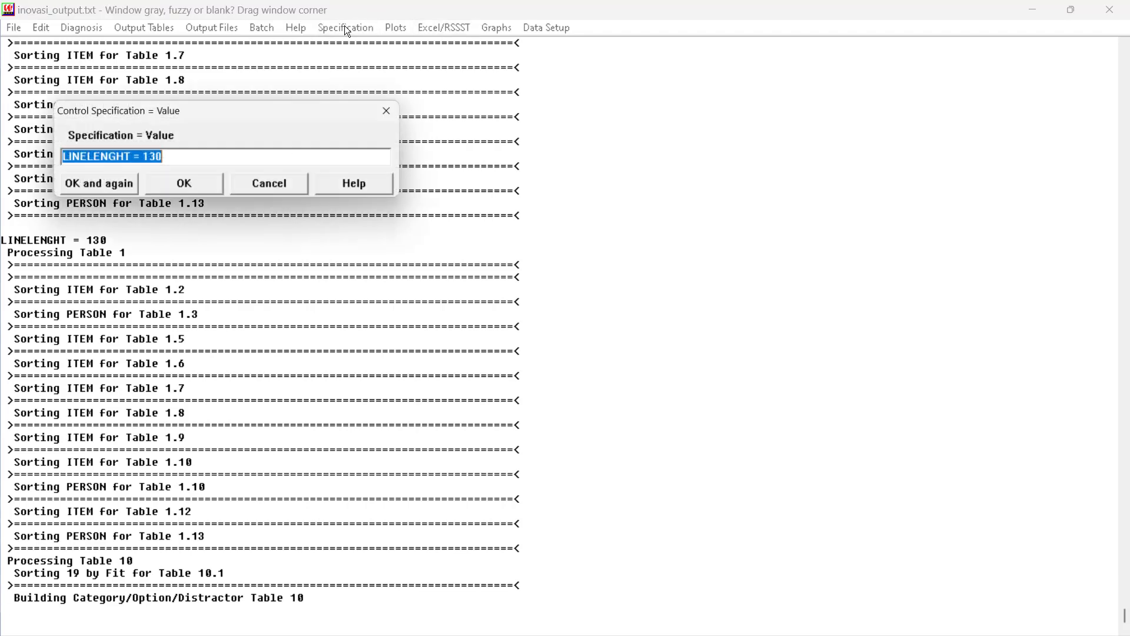
key("BackSpace")
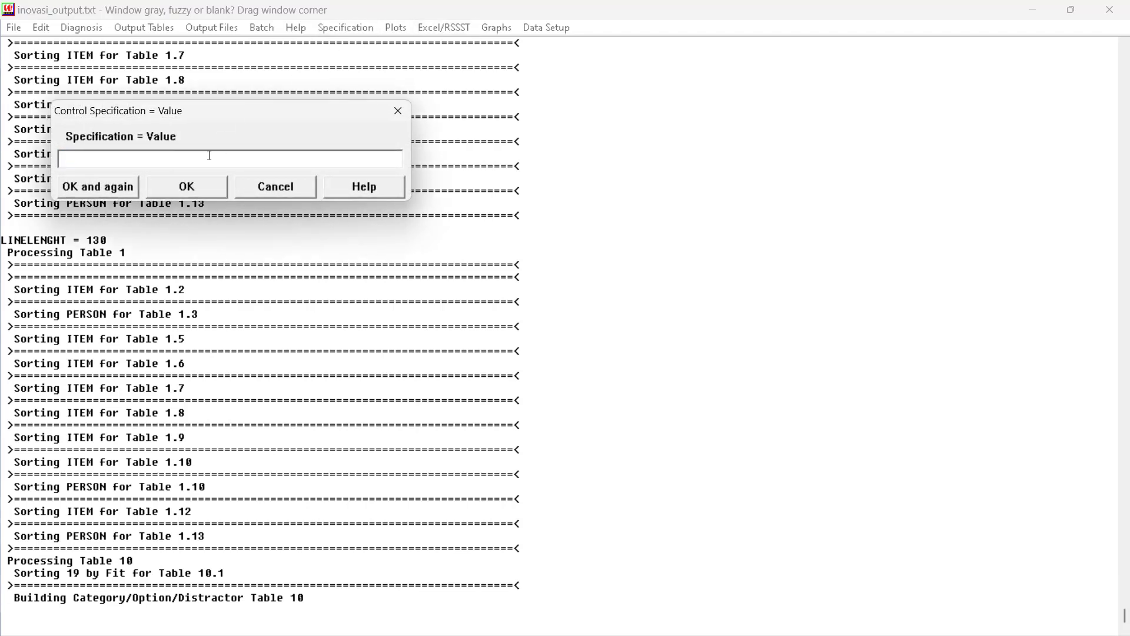
type("as")
key("BackSpace")
key("BackSpace")
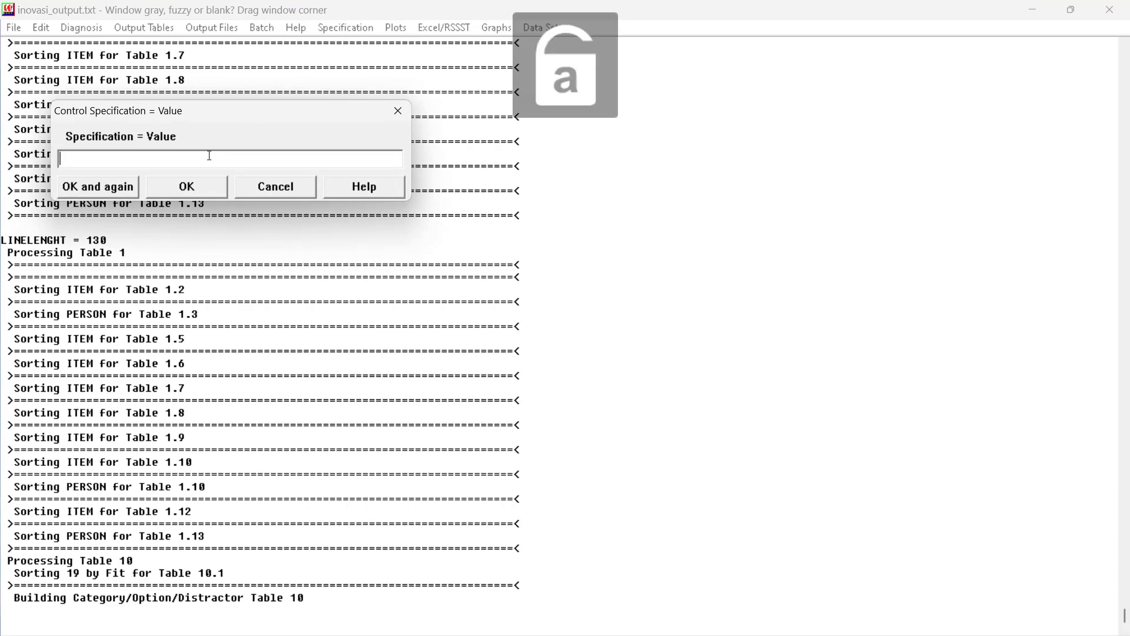
type("as")
key("BackSpace")
key("BackSpace")
key("Caps_Lock")
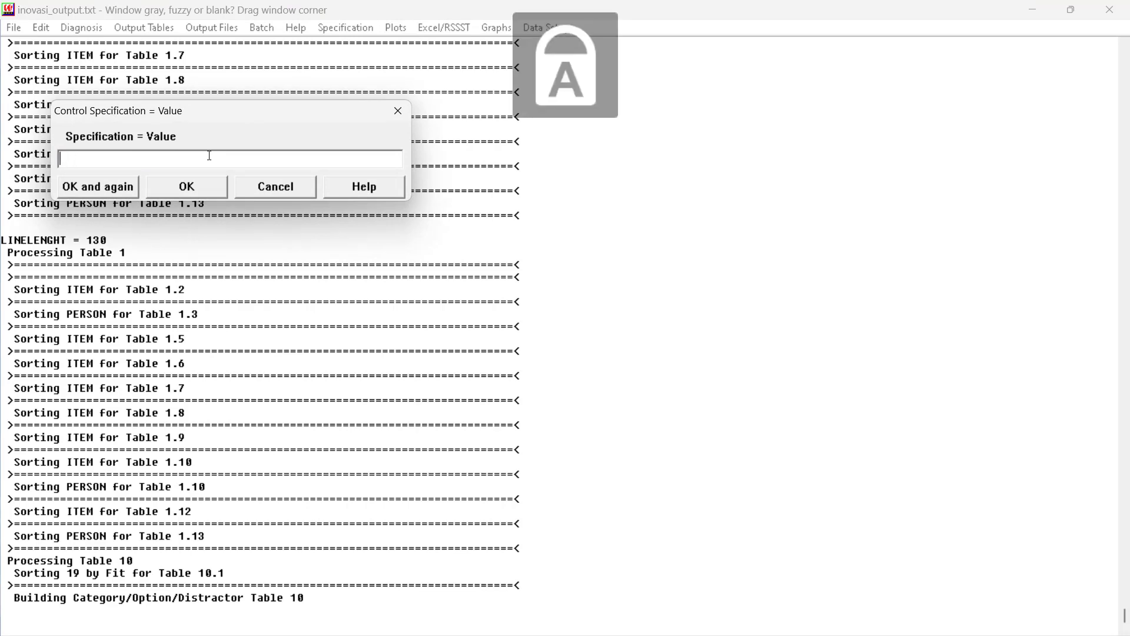
type("ASCII =")
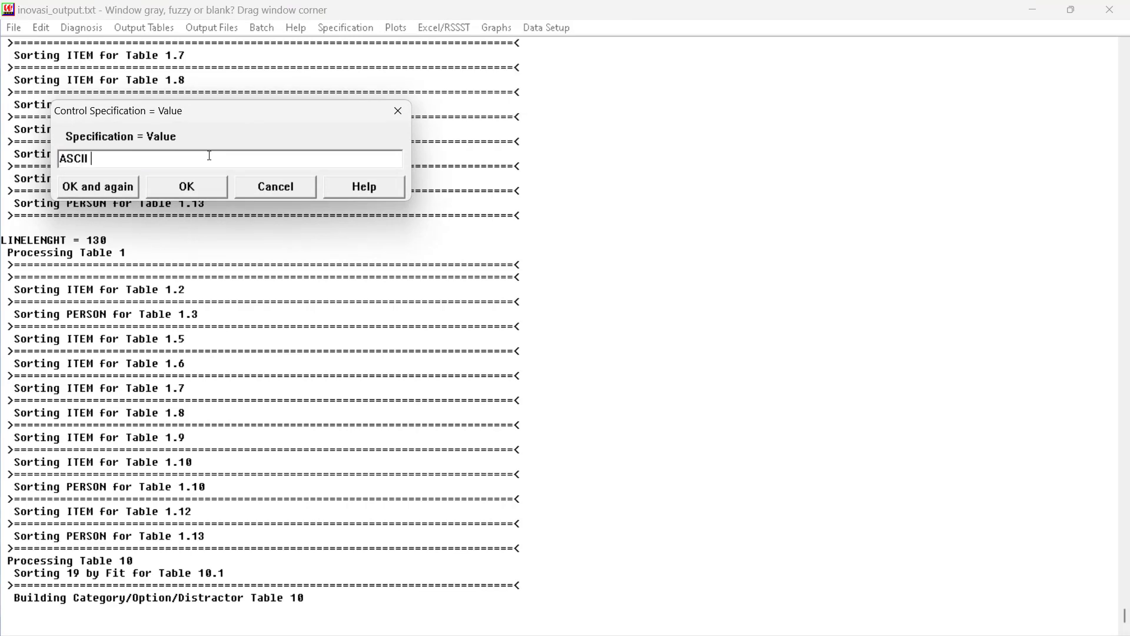
type(" DOC")
left_click(189, 188)
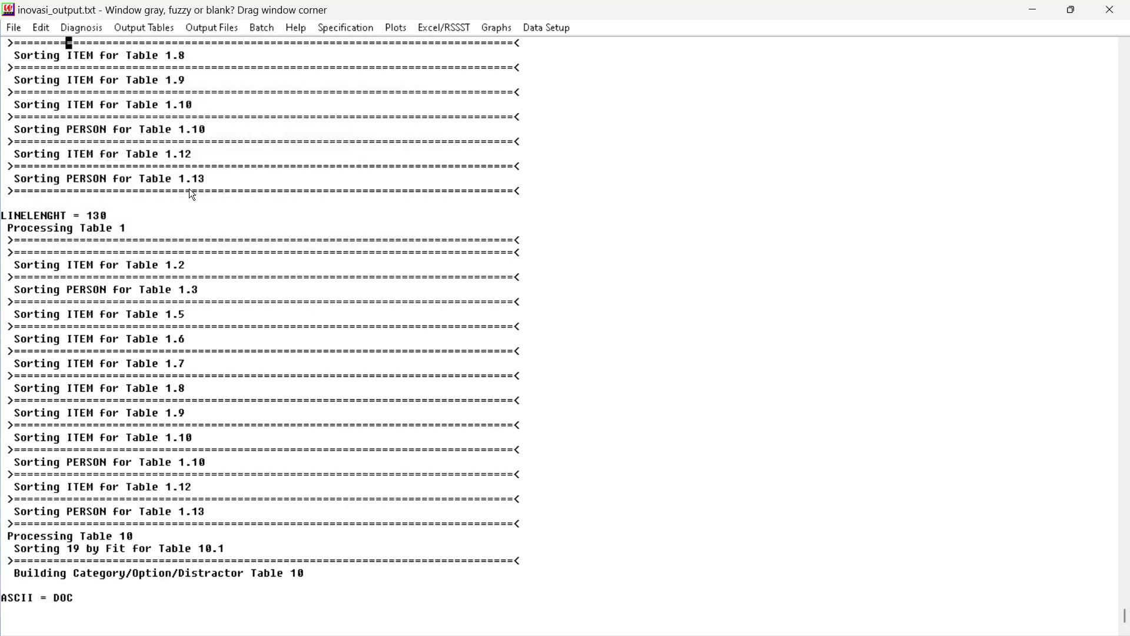
Produce the ITEM (column): fit order table as a Word document and review its misfit order statistics.
left_click(143, 22)
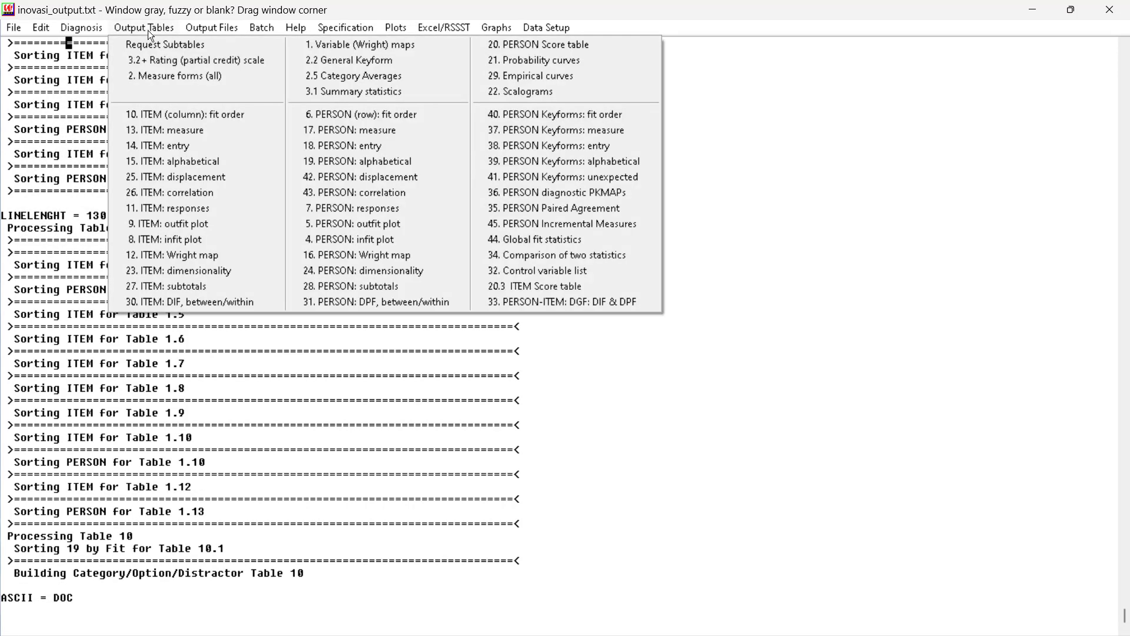
left_click(206, 114)
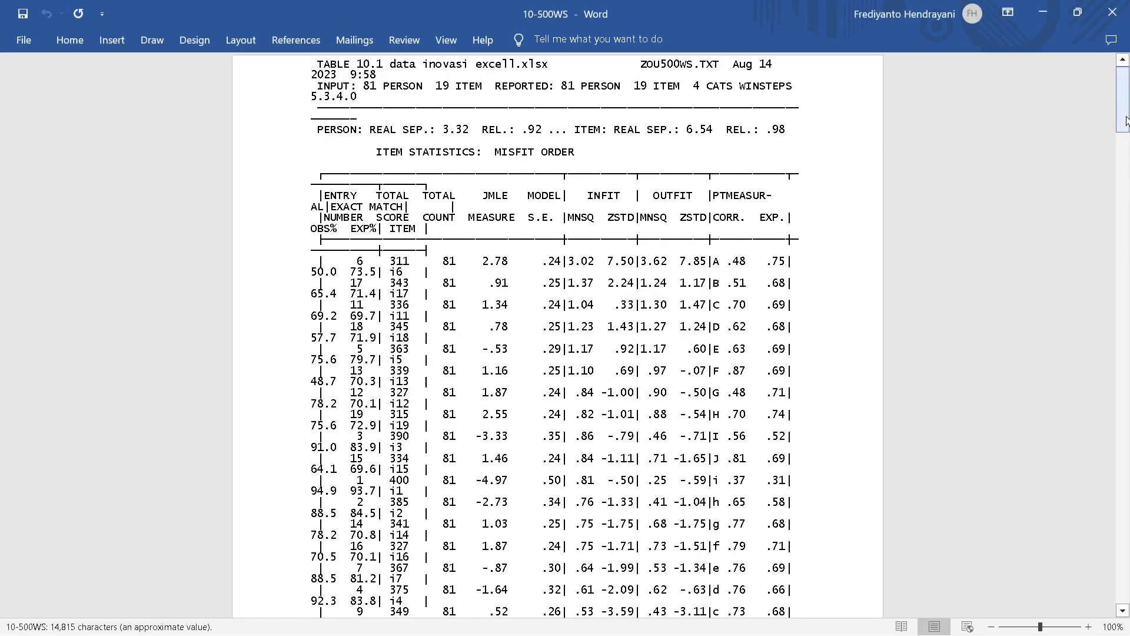
mouse_move(1127, 119)
left_mouse_down()
mouse_move(1127, 165)
mouse_move(1125, 117)
left_mouse_up()
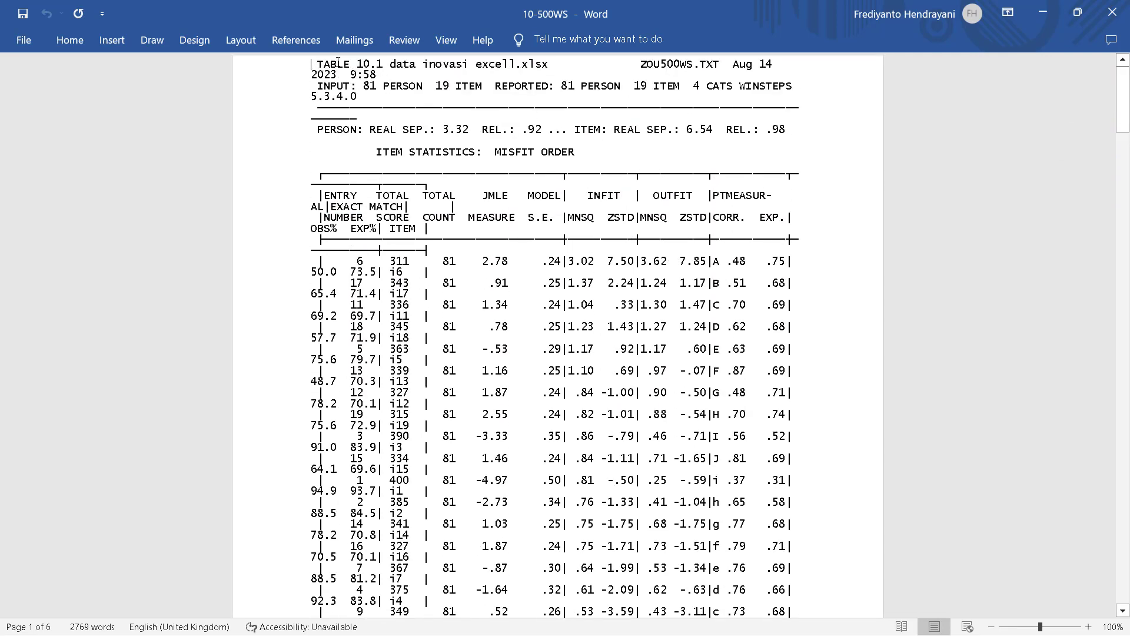
Set the font size of the whole Table 10.1 item statistics block to 8 and insert a blank line below it.
left_click_drag(318, 65, 799, 570)
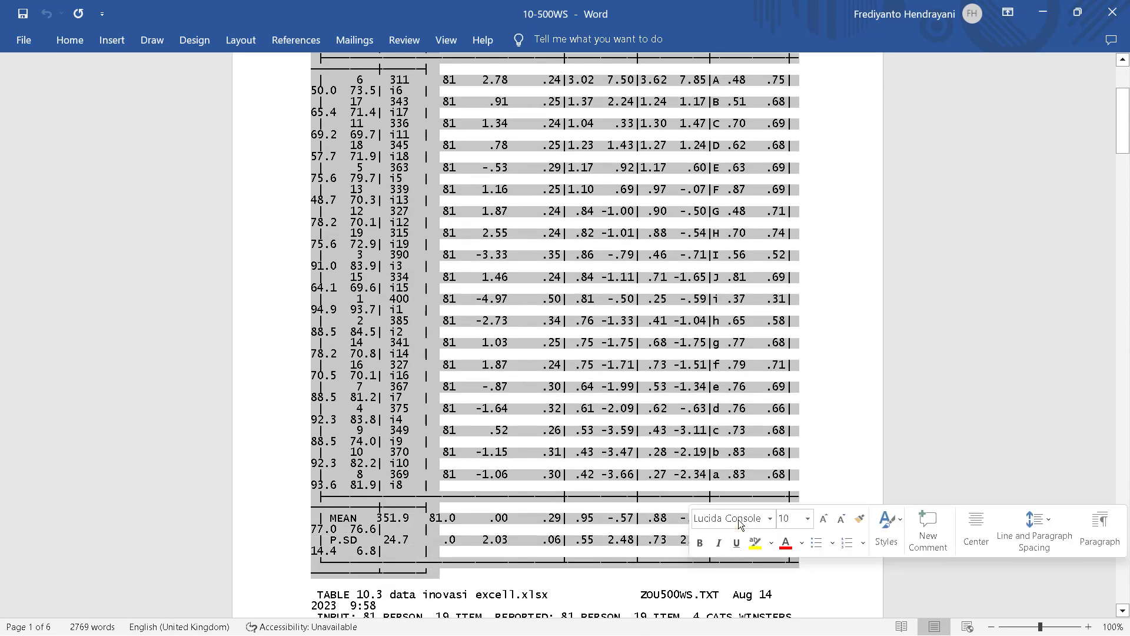
left_click(77, 42)
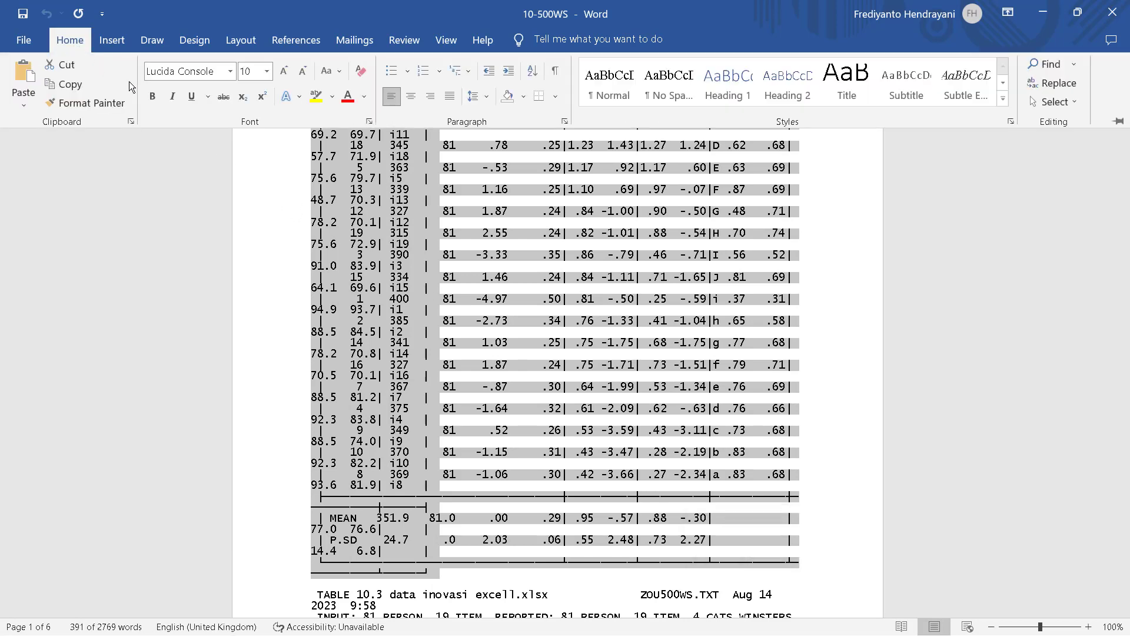
left_click(267, 71)
left_click(252, 92)
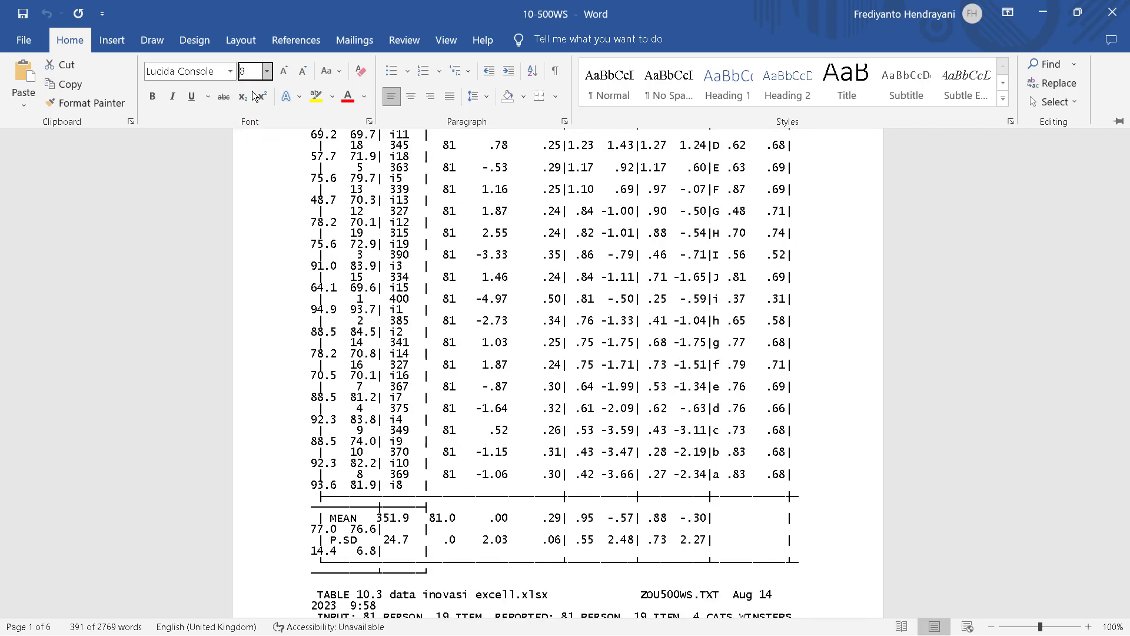
left_click_drag(1124, 145, 1124, 97)
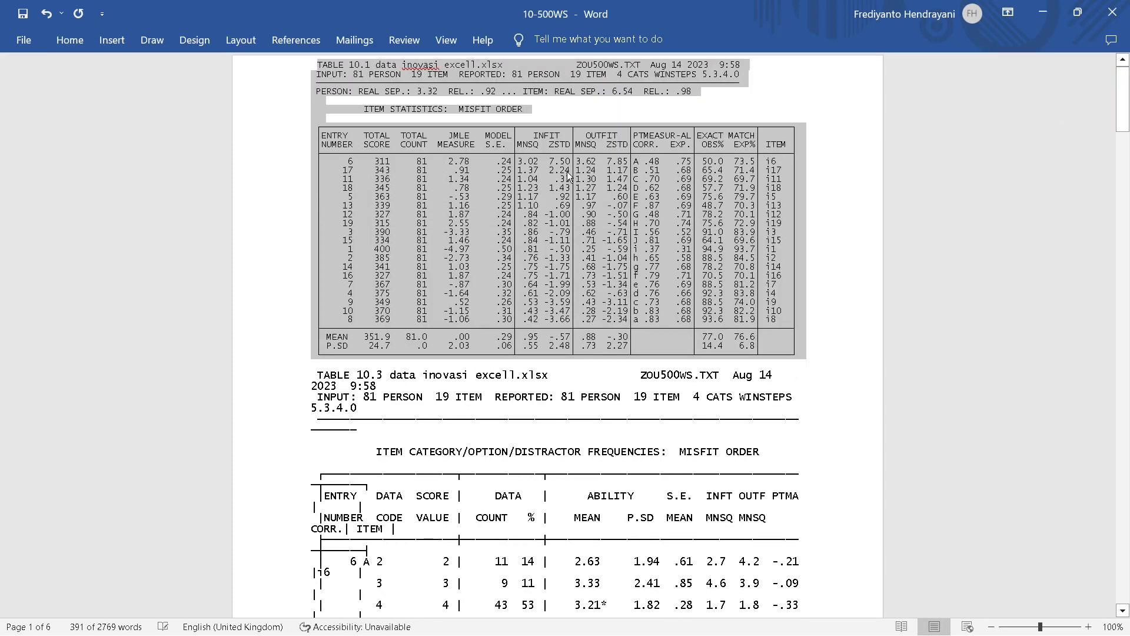
left_click(528, 145)
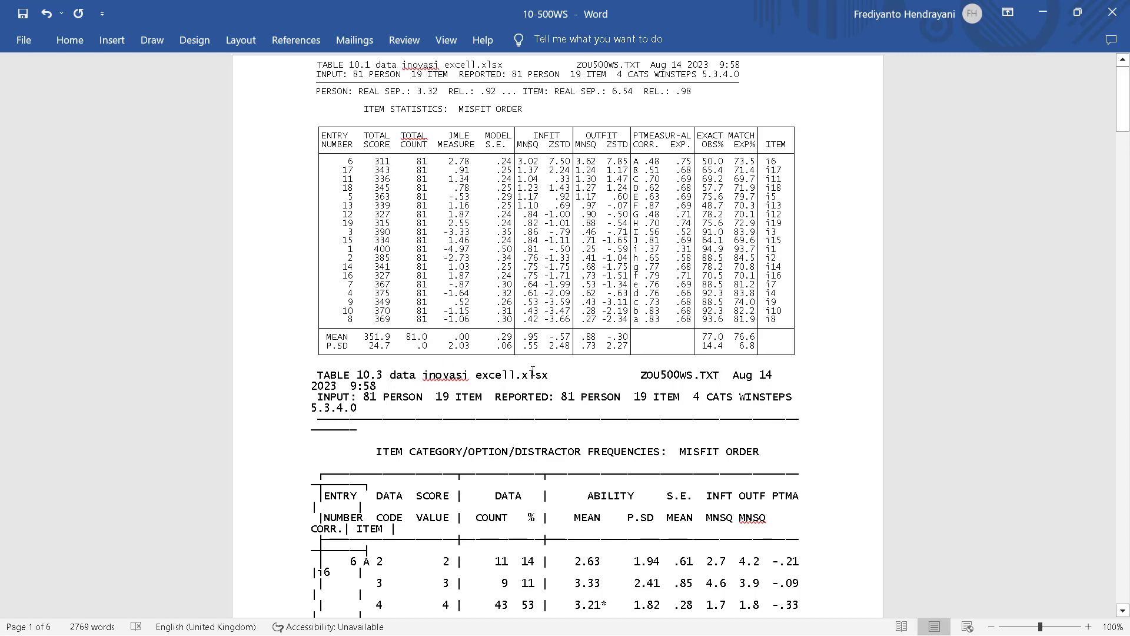
left_click(463, 365)
key("Return")
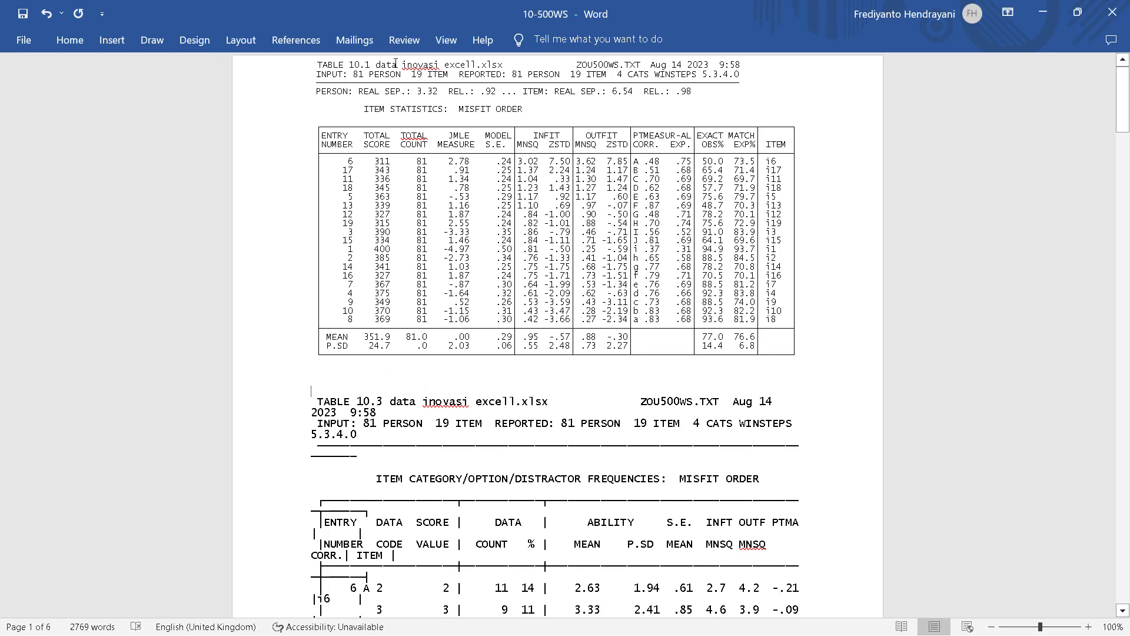
left_click(72, 41)
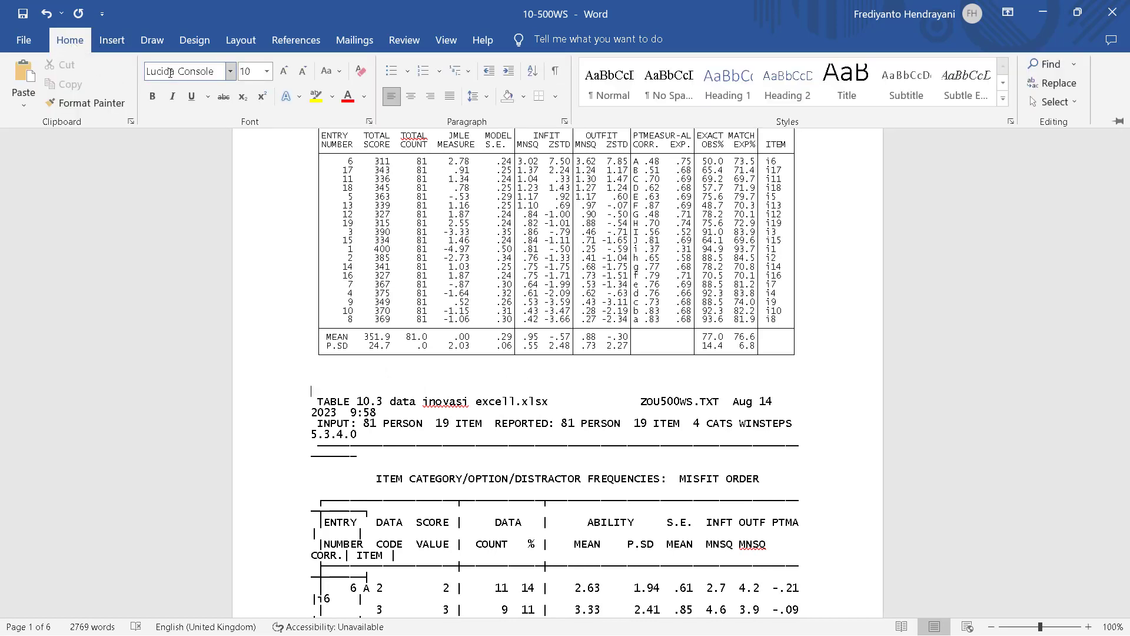
left_click(287, 153)
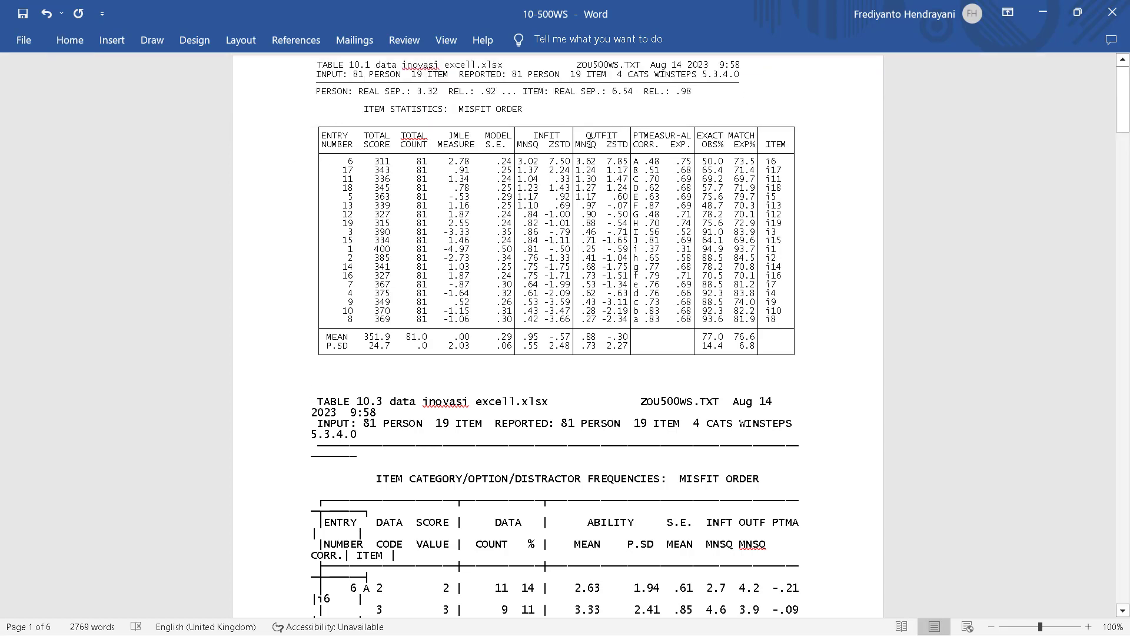
left_click(71, 48)
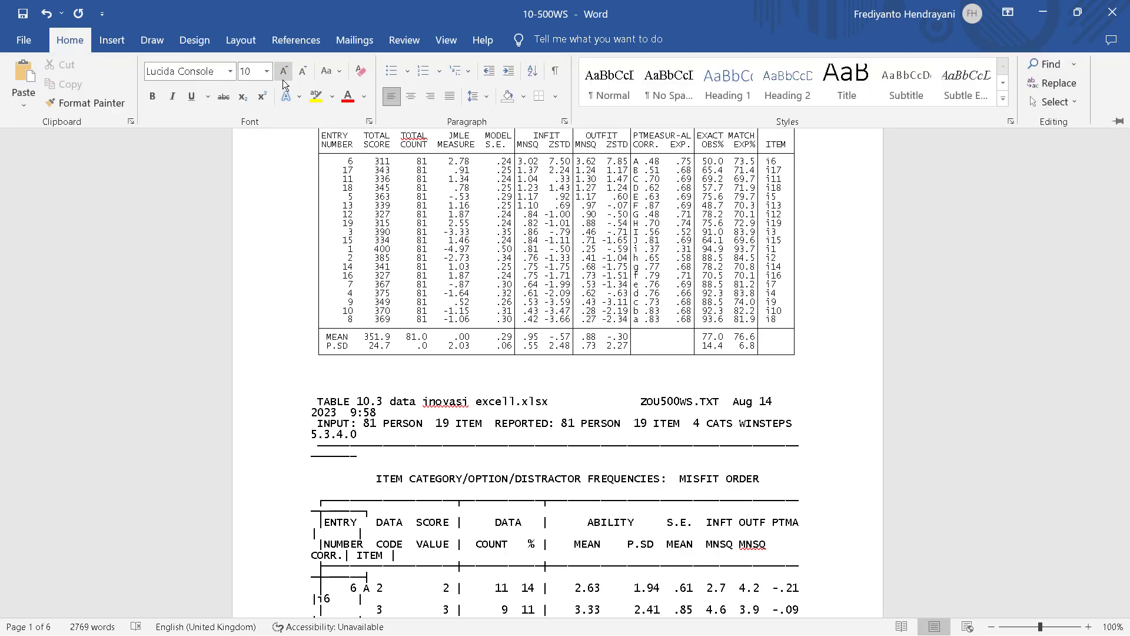
left_click(439, 228)
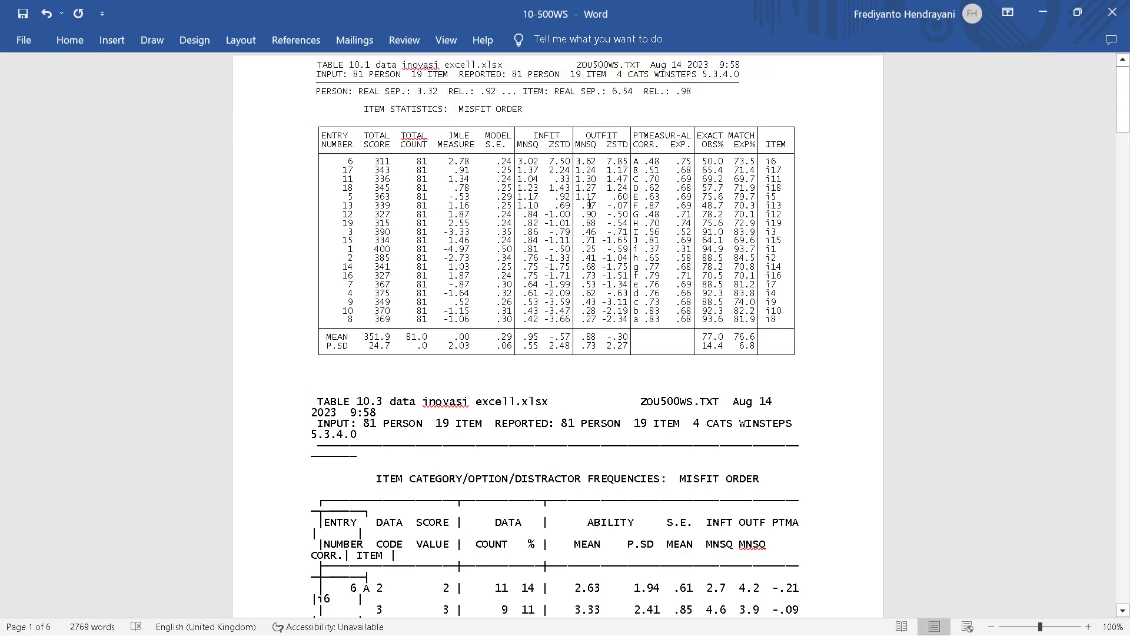
Switch back to Winsteps and output the ITEM File IFILE= in Excel format with column headings as a temporary file.
left_click(1051, 10)
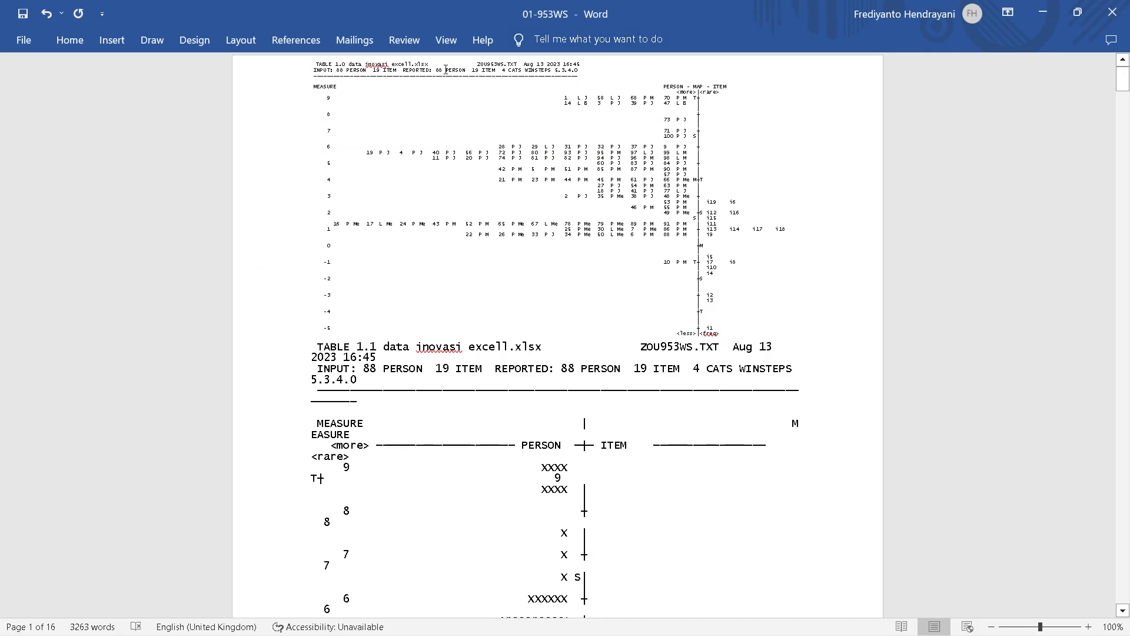
left_click(1043, 12)
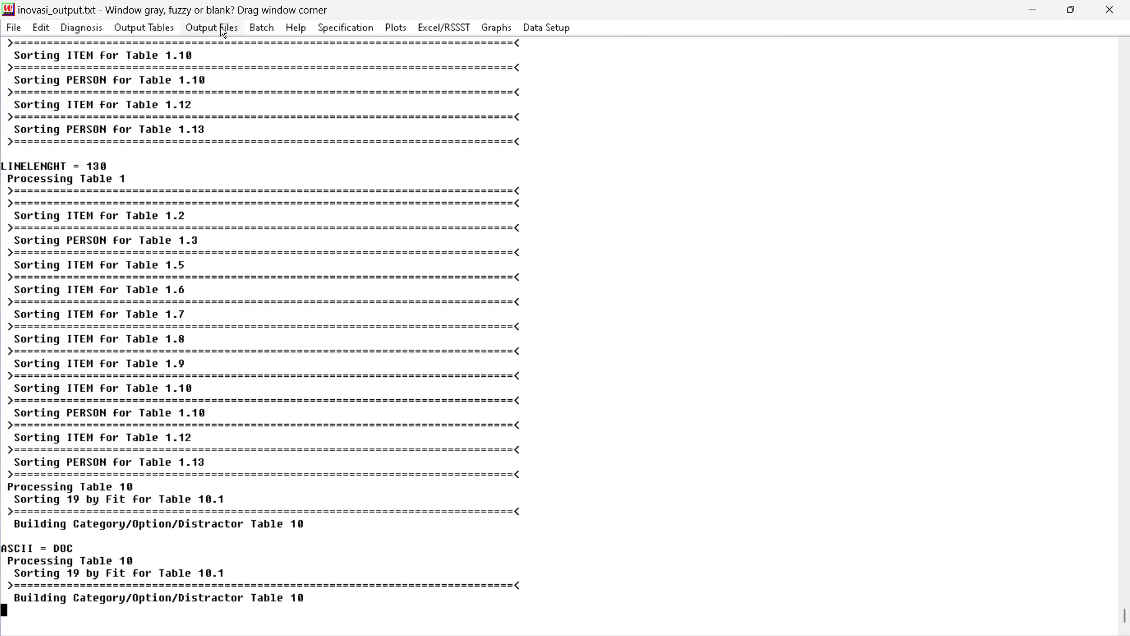
left_click(131, 27)
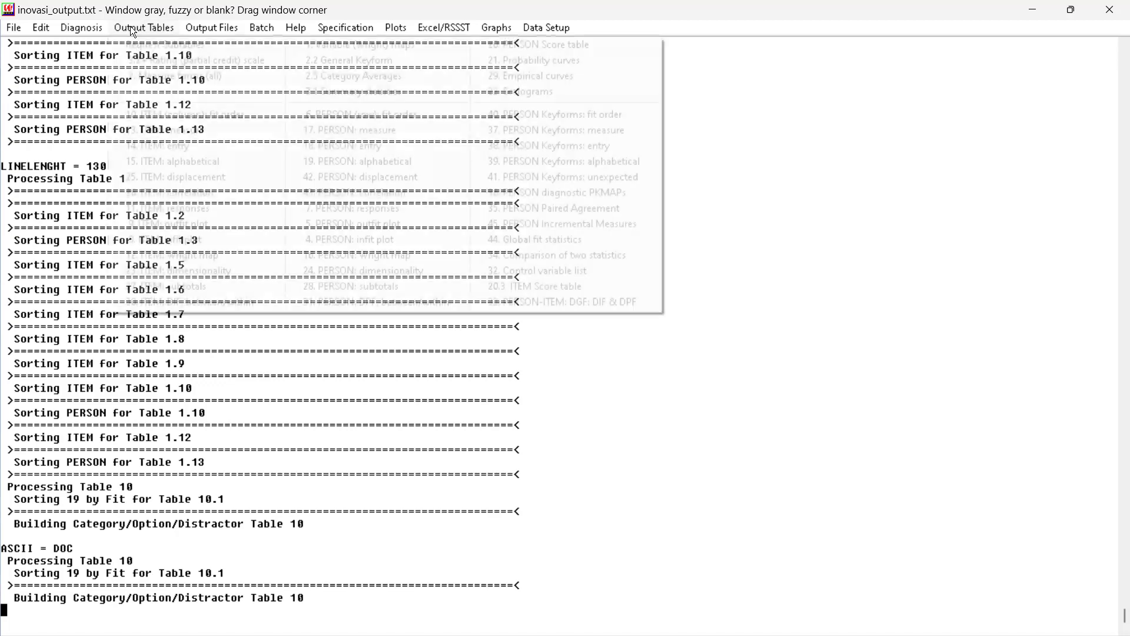
mouse_move(215, 28)
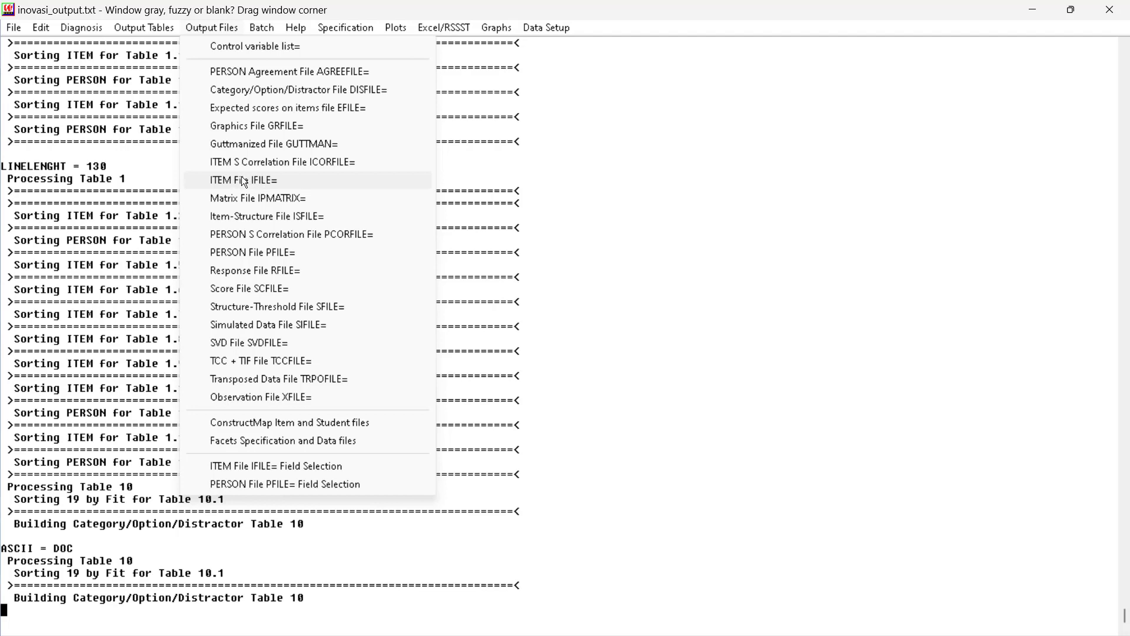
left_click(263, 179)
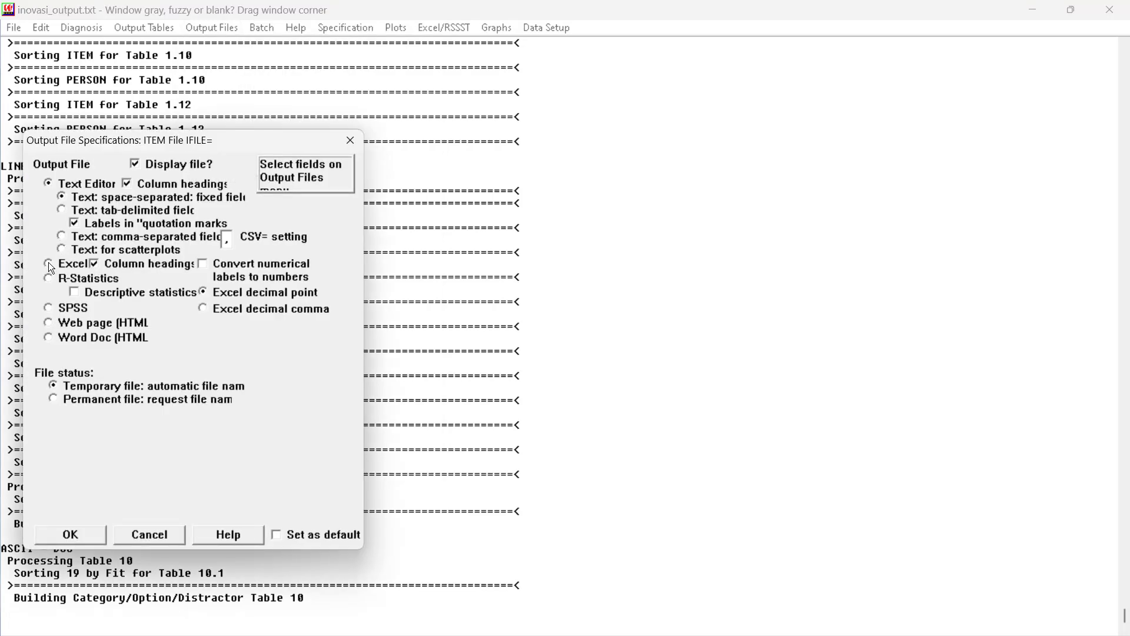
left_click(49, 264)
left_click(71, 534)
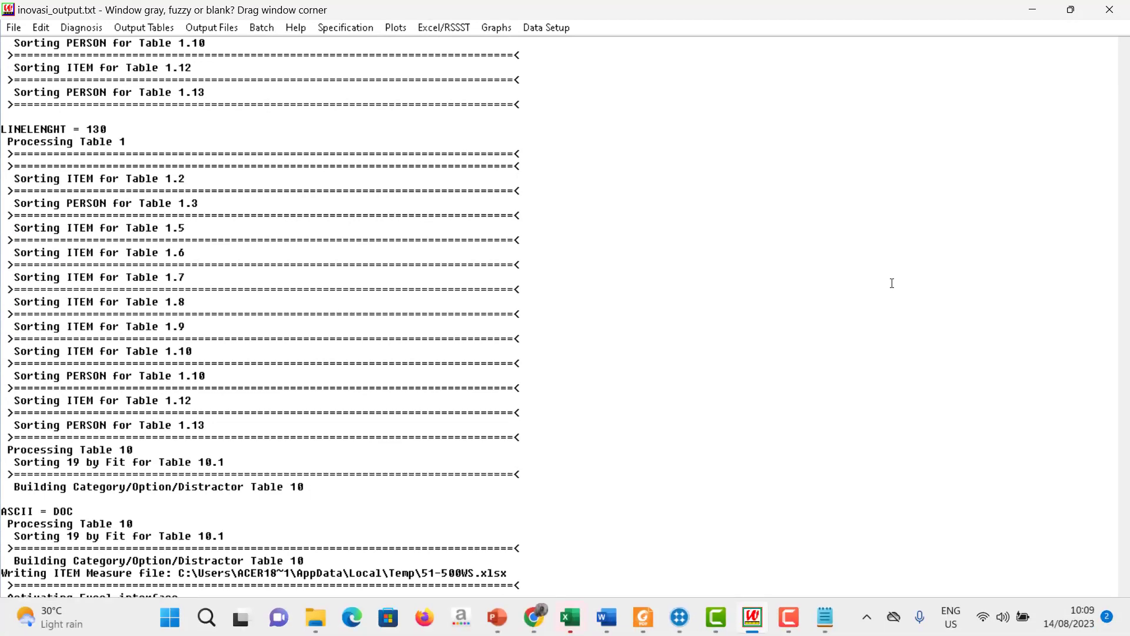
Switch to the exported 51-500WS workbook in Excel, maximize it and review the item measure and fit columns.
mouse_move(571, 612)
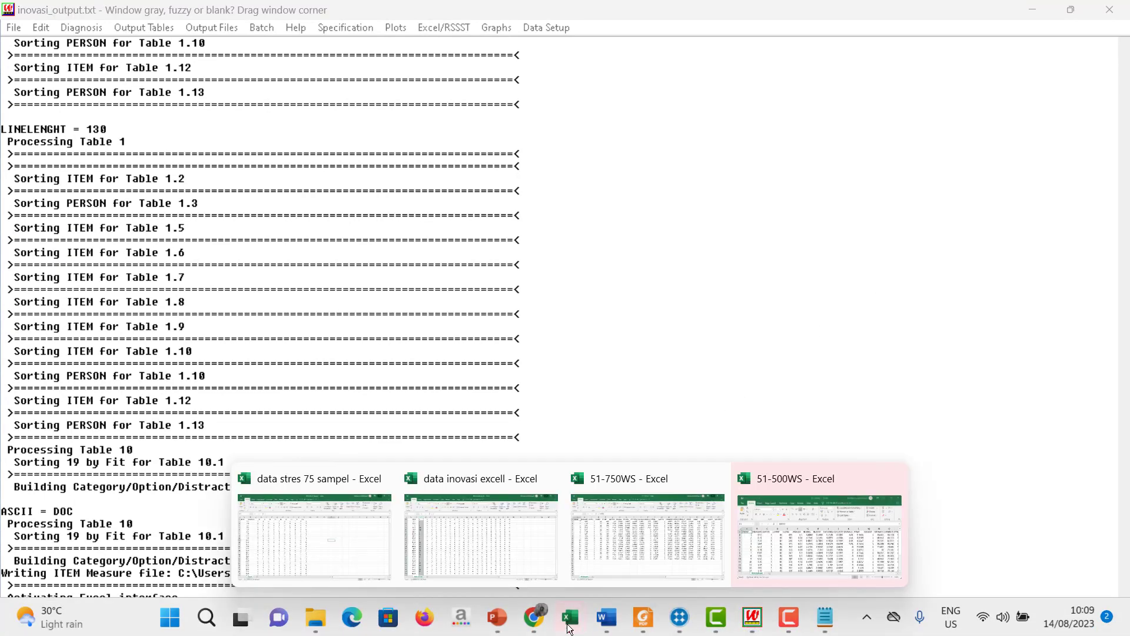
left_click(837, 538)
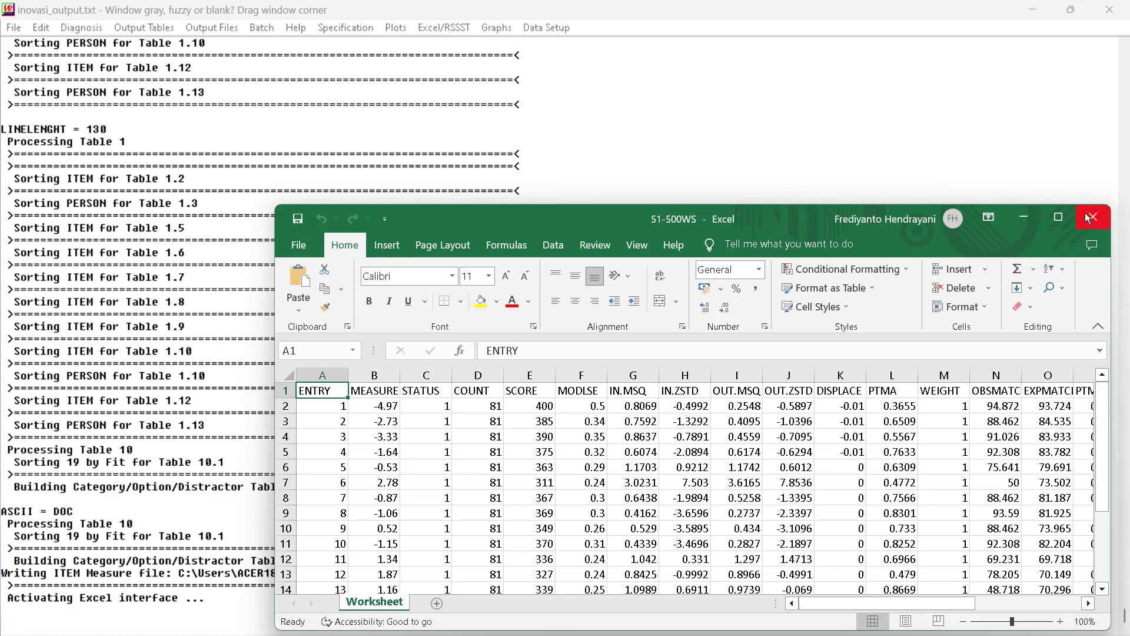
left_click(1067, 218)
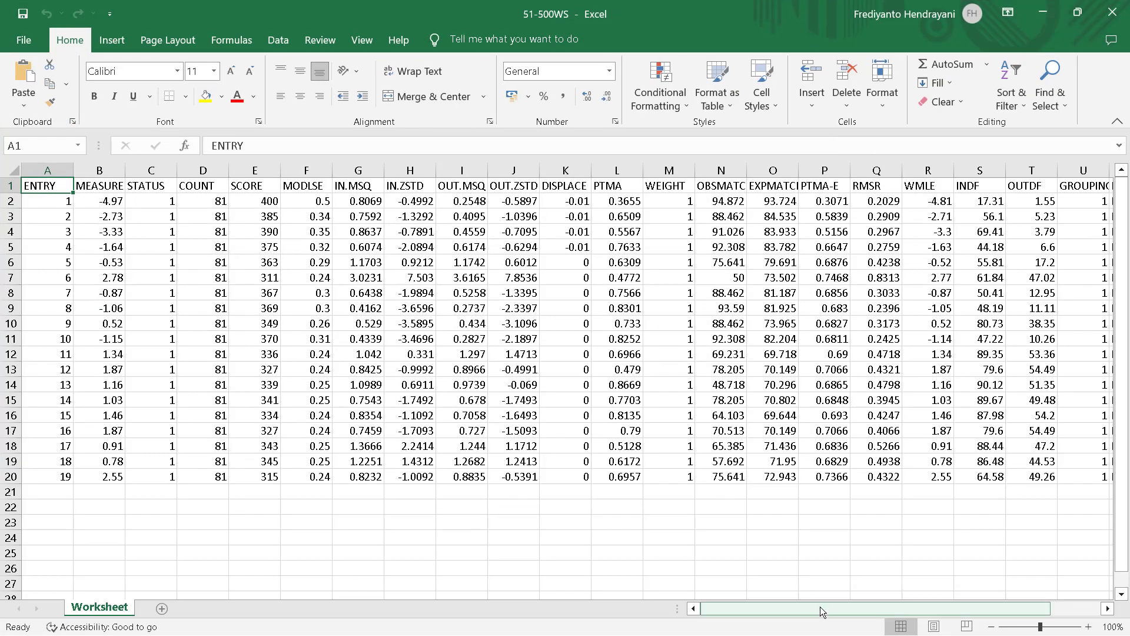
mouse_move(898, 610)
left_mouse_down()
mouse_move(912, 610)
mouse_move(899, 610)
left_mouse_up()
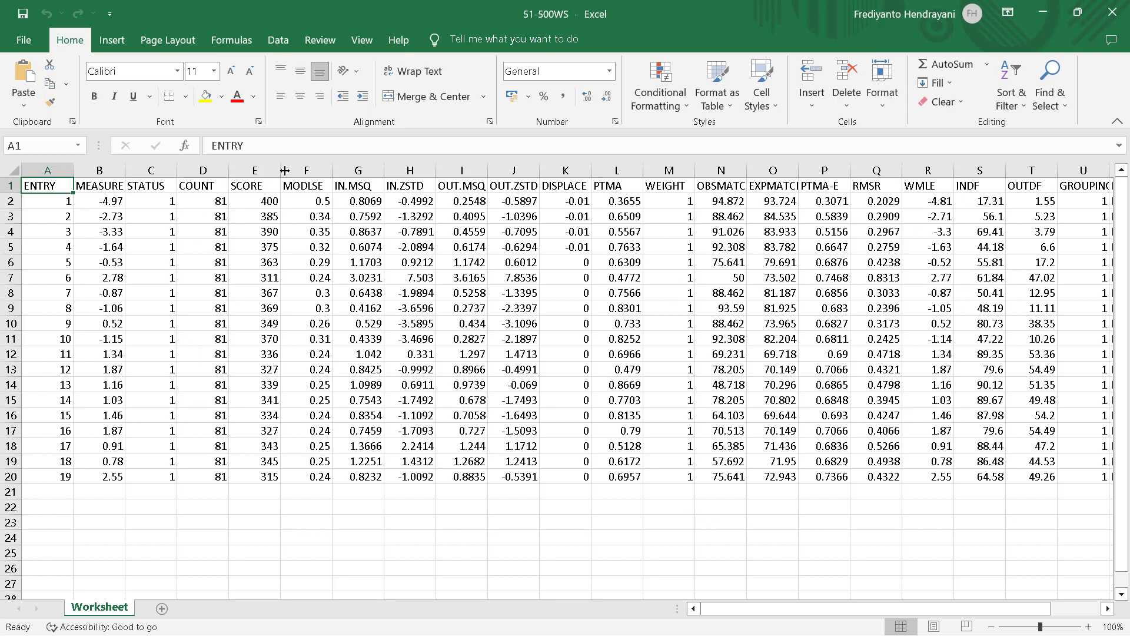
left_click(1042, 13)
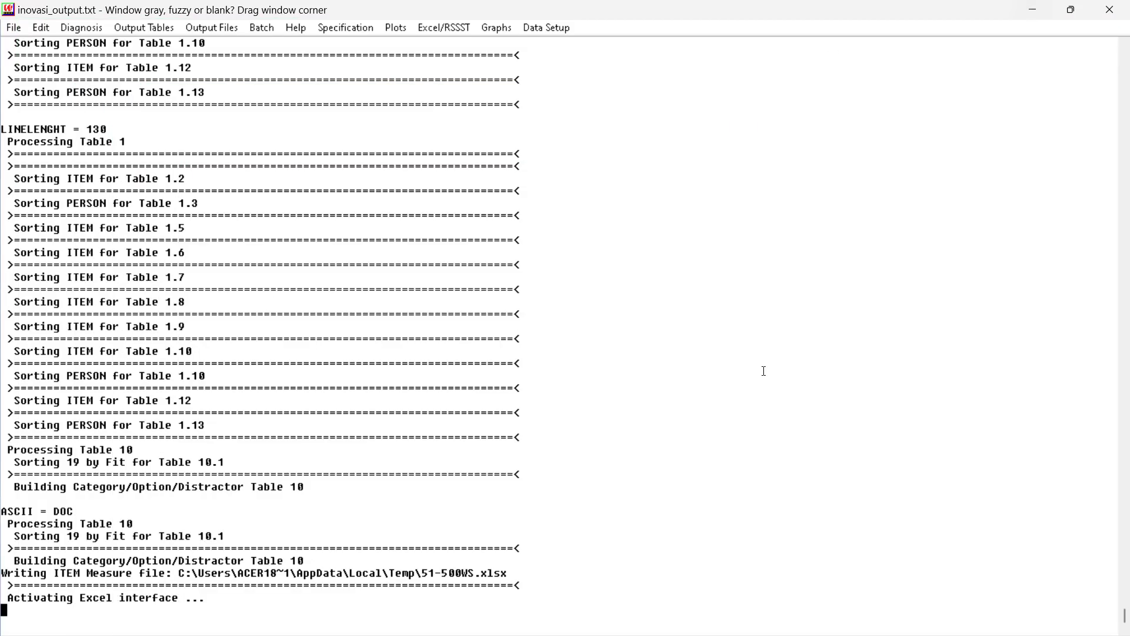
left_click(1033, 10)
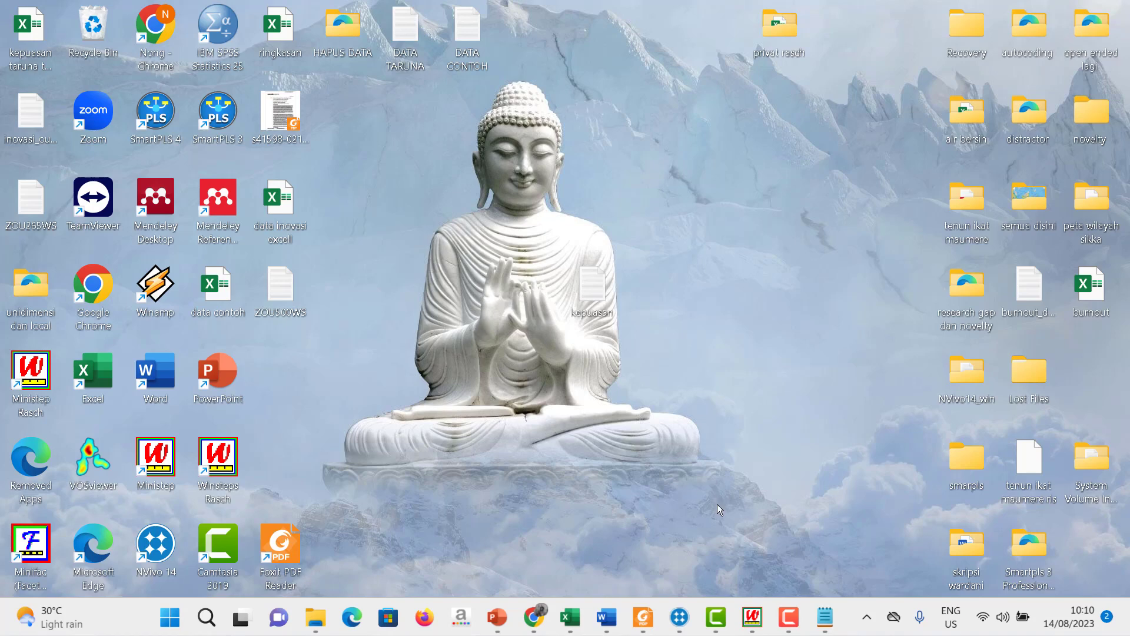
mouse_move(792, 623)
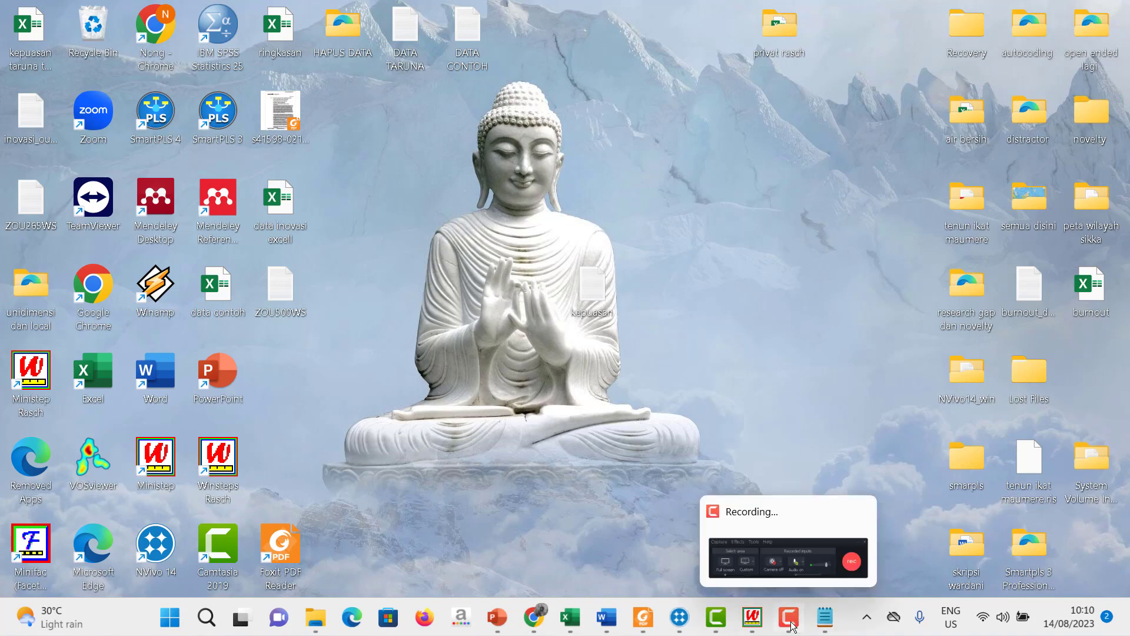
left_click(791, 624)
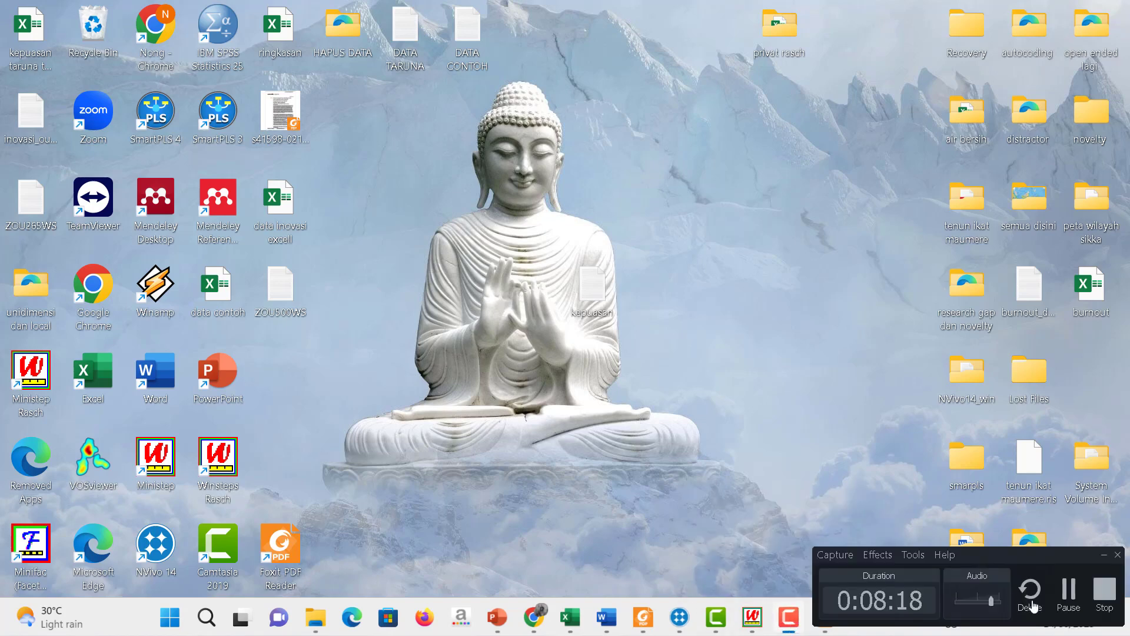